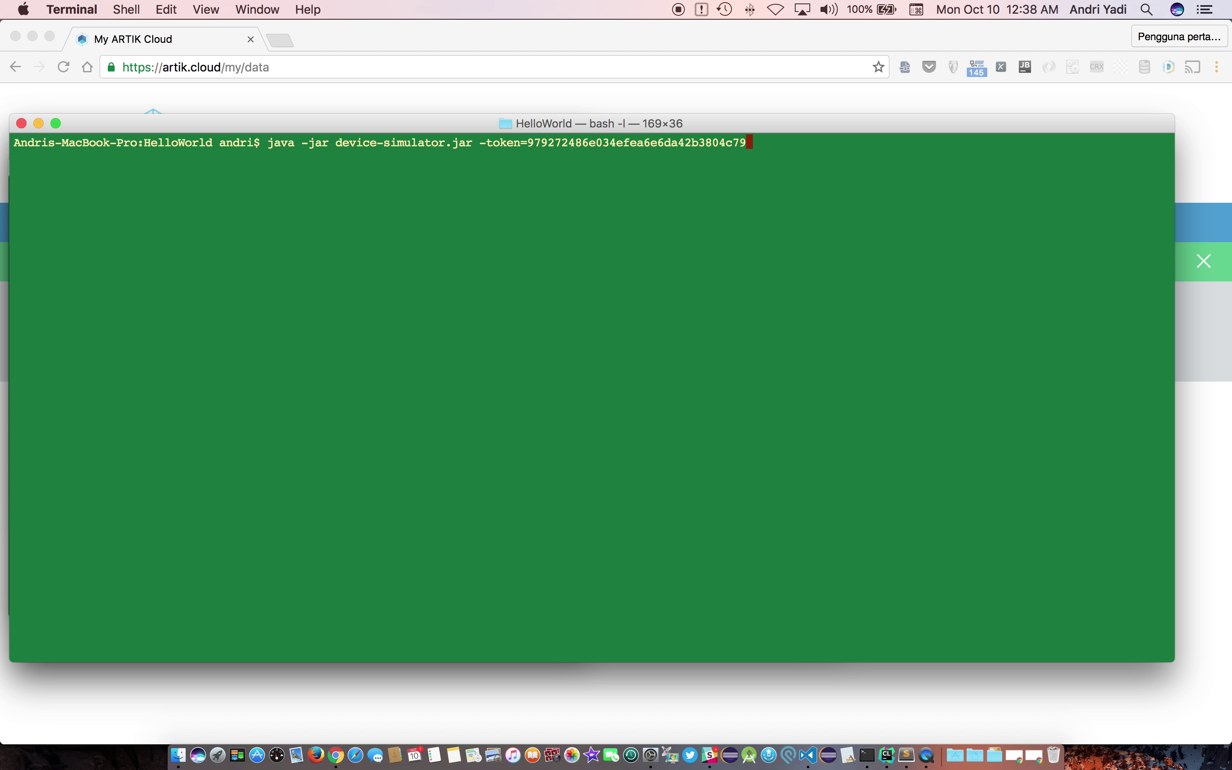
Start device-simulator.jar with the prepared access token and list the account's devices with the ld command.
{"action": "key", "text": "Return"}
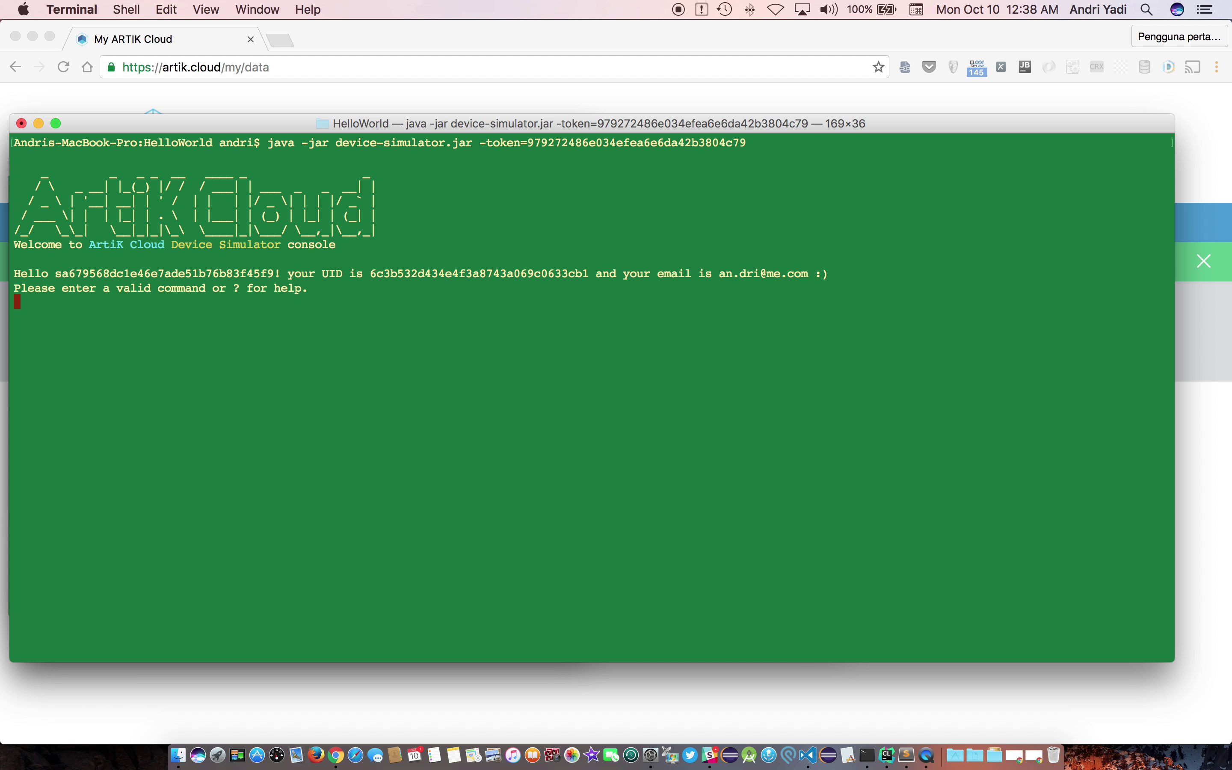
{"action": "type", "text": "ld"}
{"action": "key", "text": "Return"}
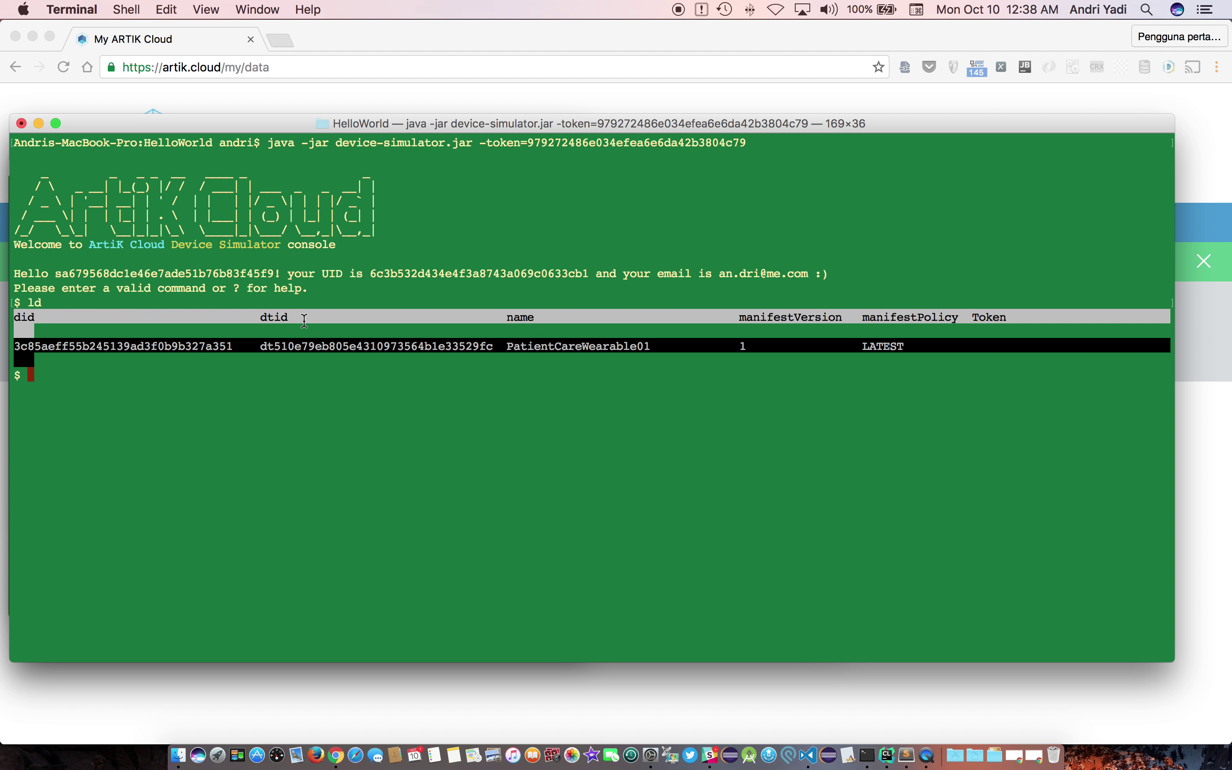
{"action": "double_click", "coordinate": [96, 346]}
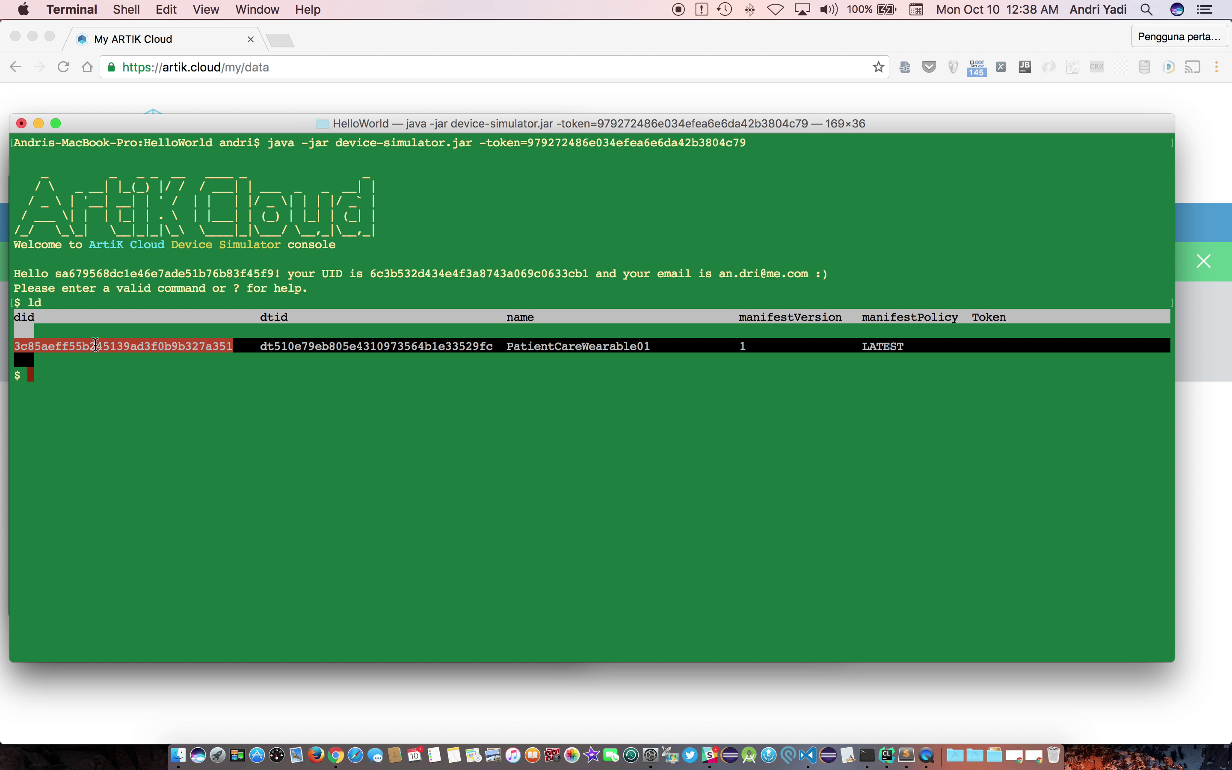
{"action": "left_click", "coordinate": [282, 417]}
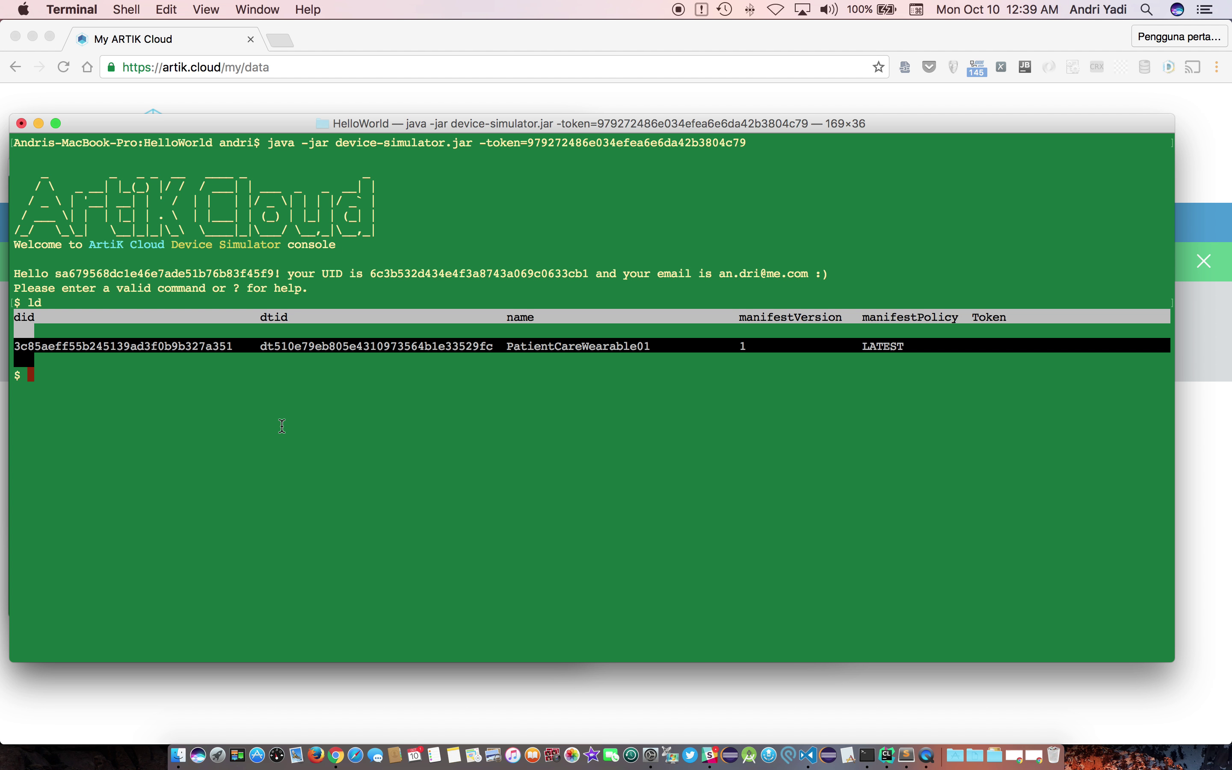
Create a simulator scenario named scenario1 for the PatientCareWearable01 device, using its device ID from the list.
{"action": "type", "text": "create scenario"}
{"action": "double_click", "coordinate": [189, 346]}
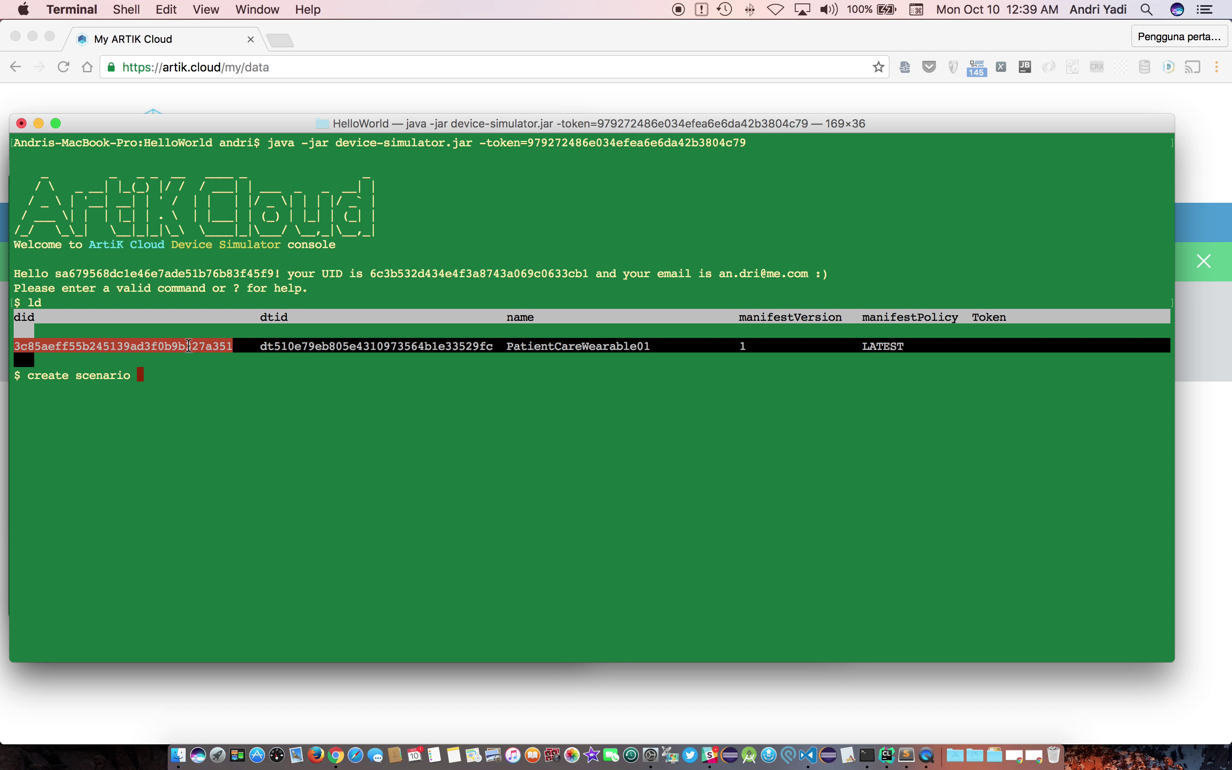
{"action": "key", "text": "super+c"}
{"action": "left_click", "coordinate": [169, 375]}
{"action": "key", "text": "super+v"}
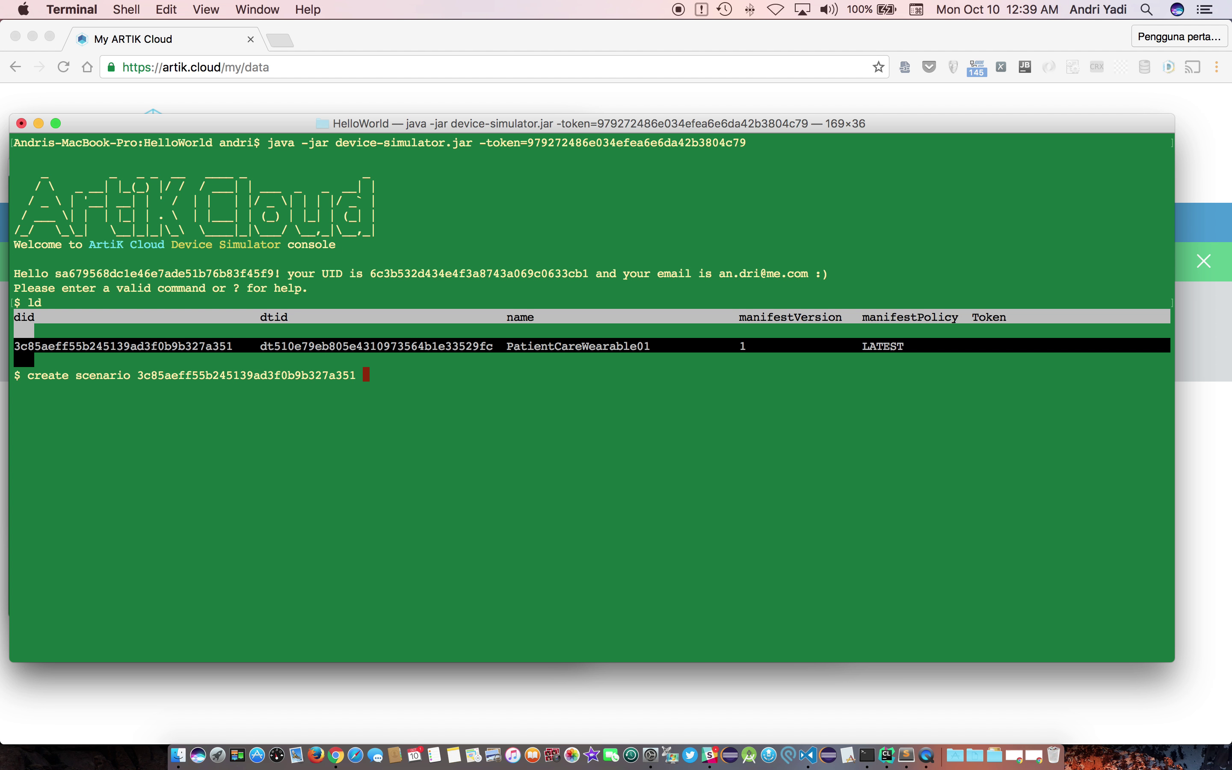
{"action": "type", "text": "scenario1"}
{"action": "key", "text": "Return"}
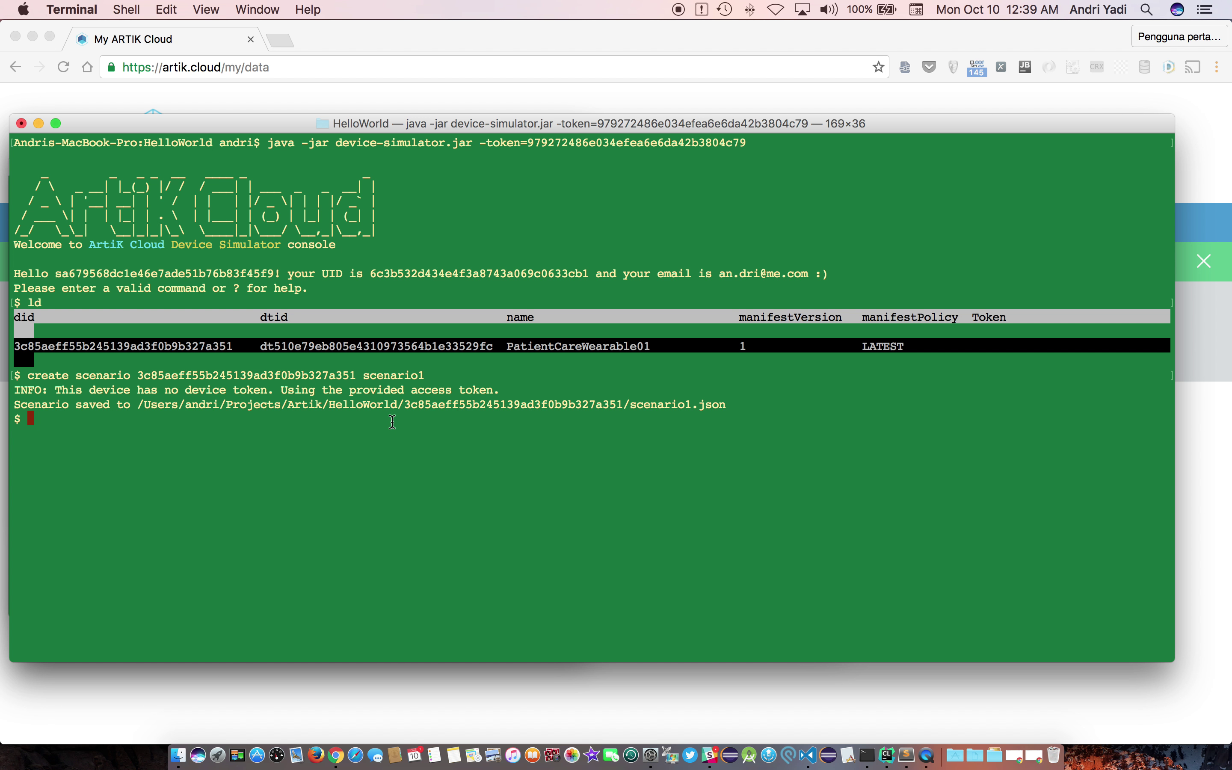
{"action": "double_click", "coordinate": [467, 407]}
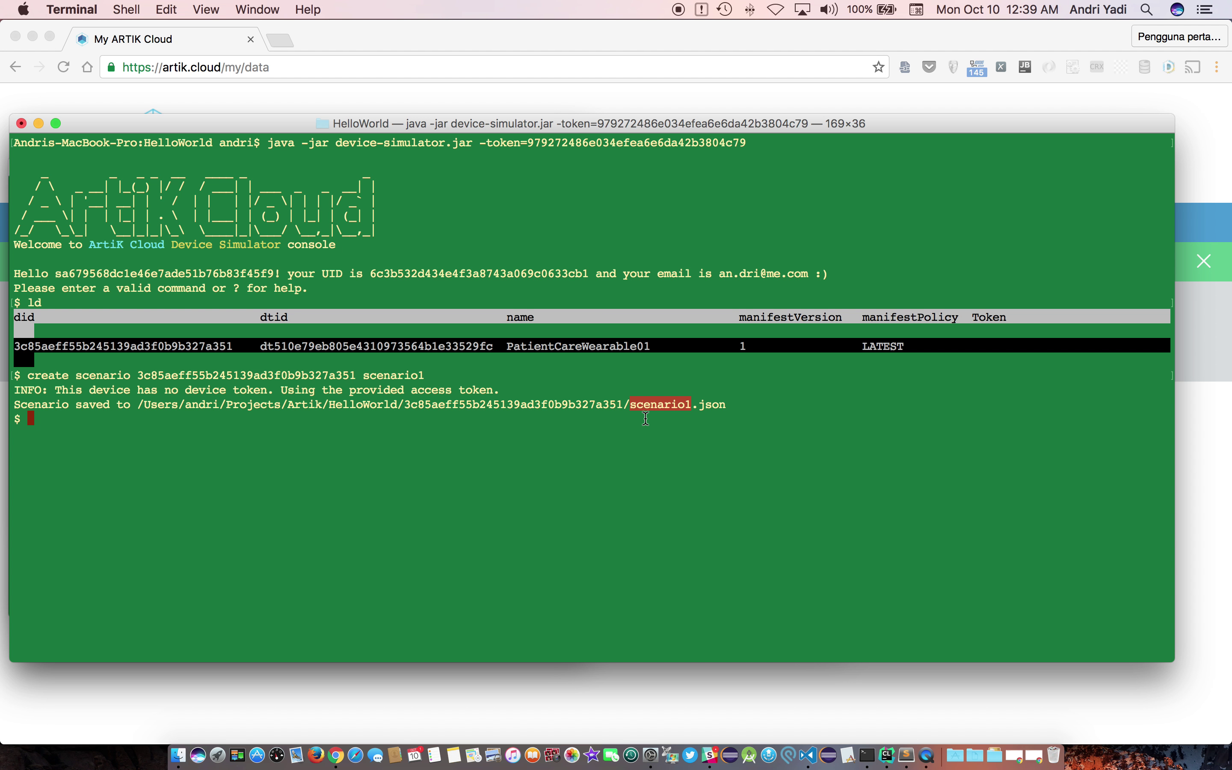
Switch to Finder and expand the new device's folder, 3c85aeff55b245139ad3f0b9b327a351, inside HelloWorld.
{"action": "key", "text": "super+Tab"}
{"action": "key", "text": "super+Tab"}
{"action": "key", "text": "super+Tab"}
{"action": "key", "text": "super+Tab"}
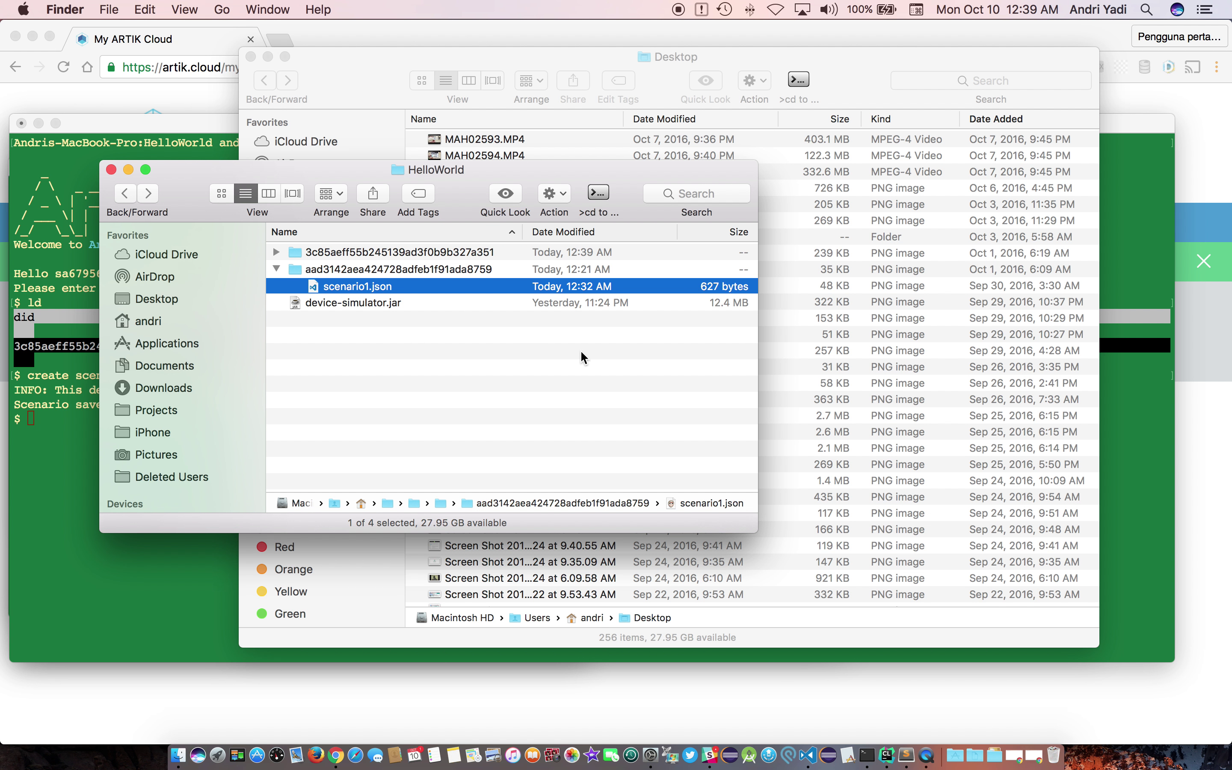
{"action": "left_click", "coordinate": [276, 252]}
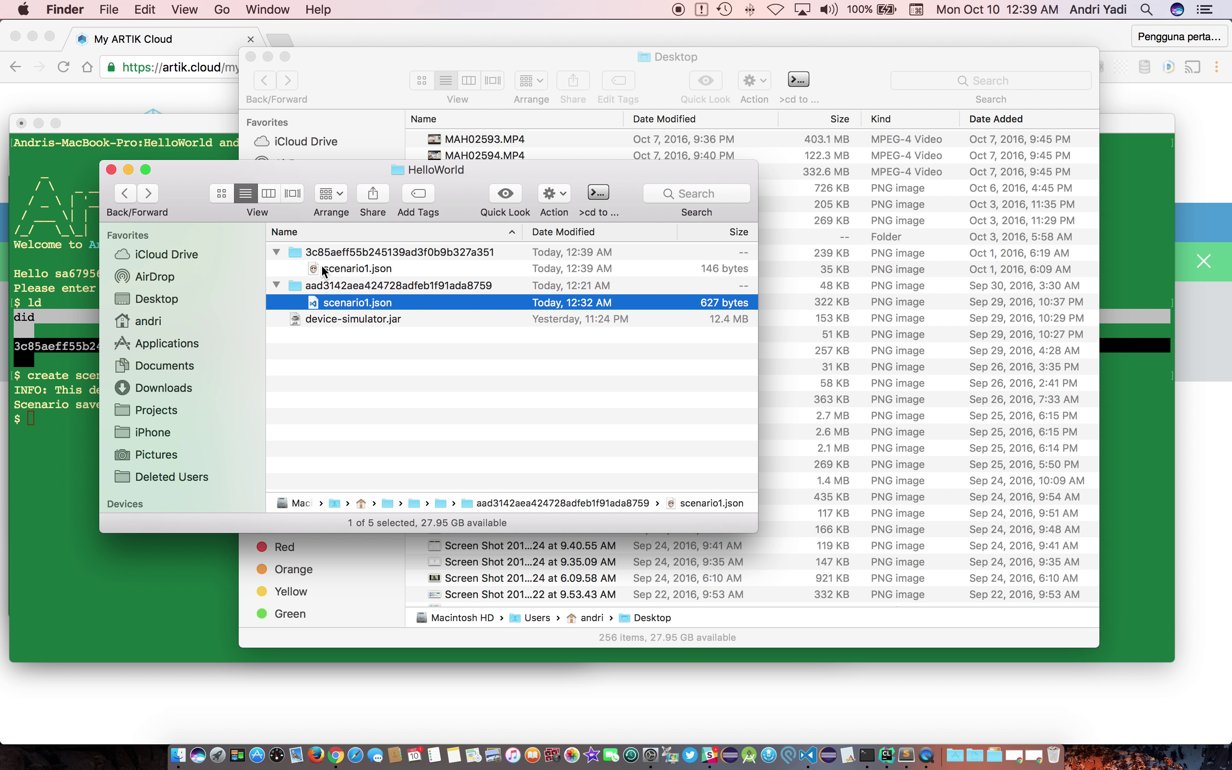
{"action": "double_click", "coordinate": [374, 268]}
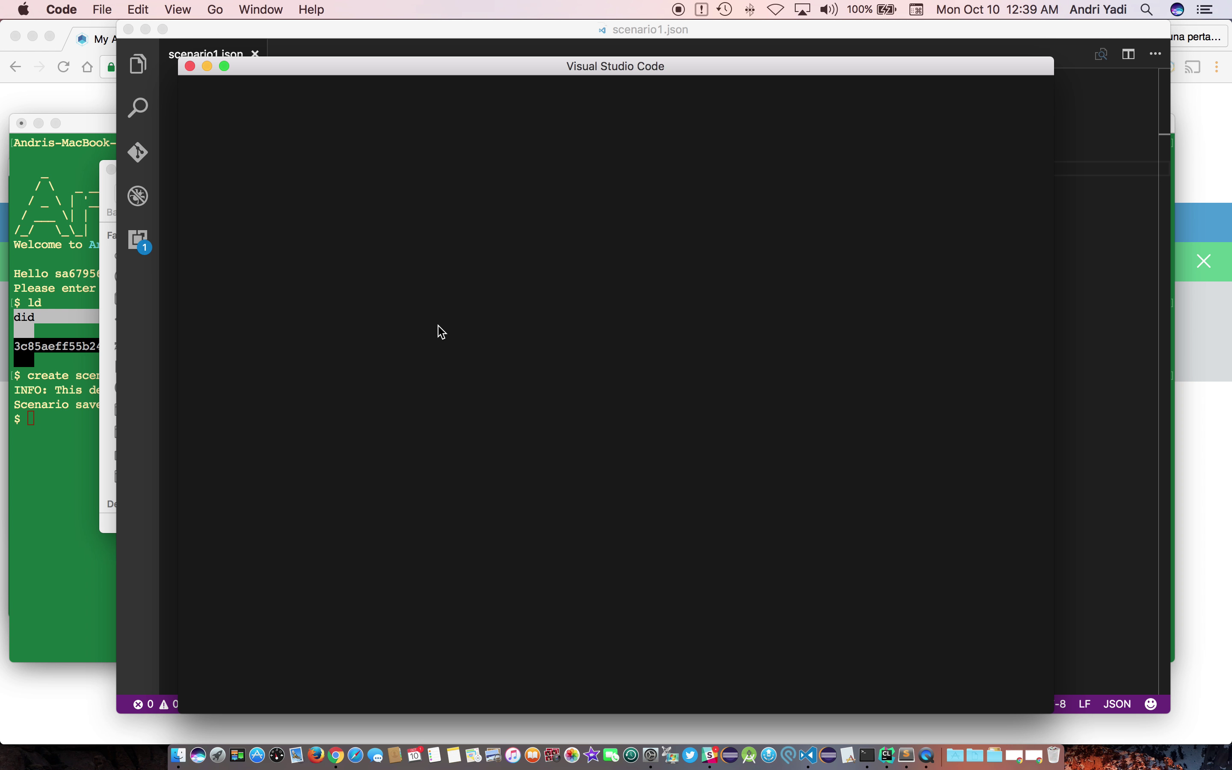
{"action": "left_click_drag", "start_coordinate": [380, 71], "coordinate": [460, 36]}
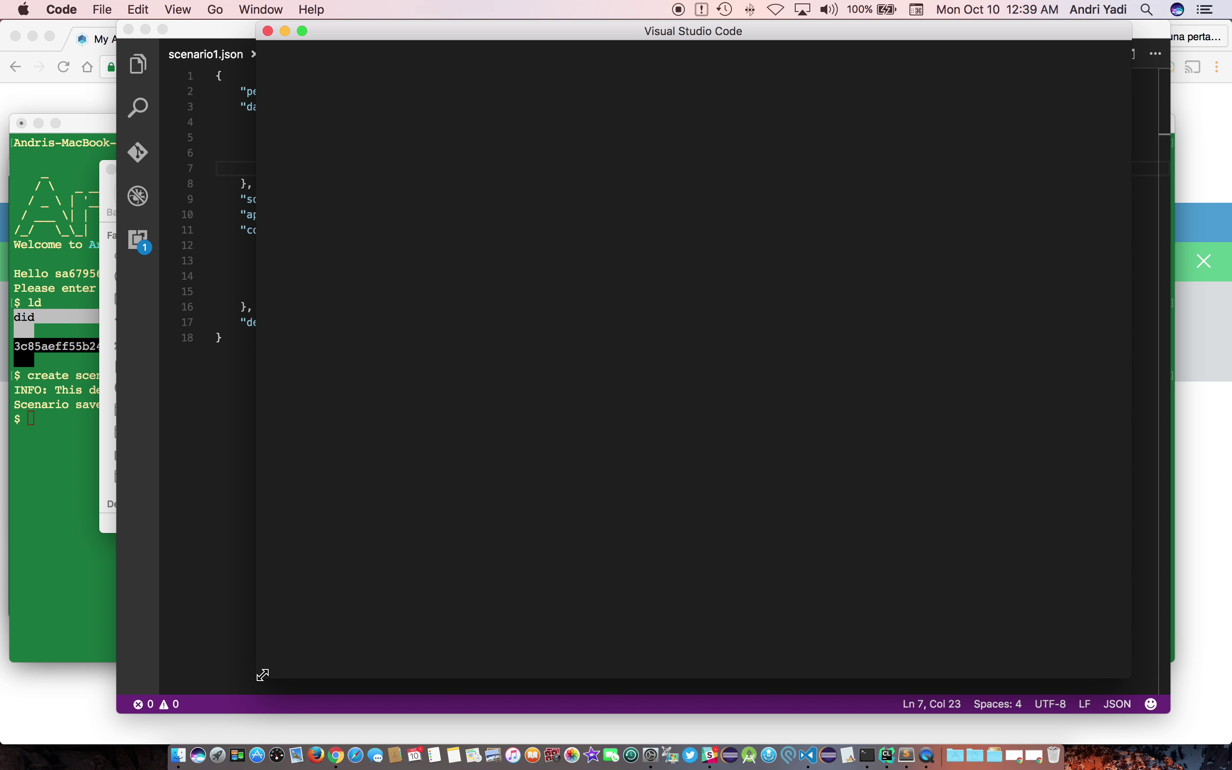
{"action": "left_click_drag", "start_coordinate": [263, 675], "coordinate": [151, 720]}
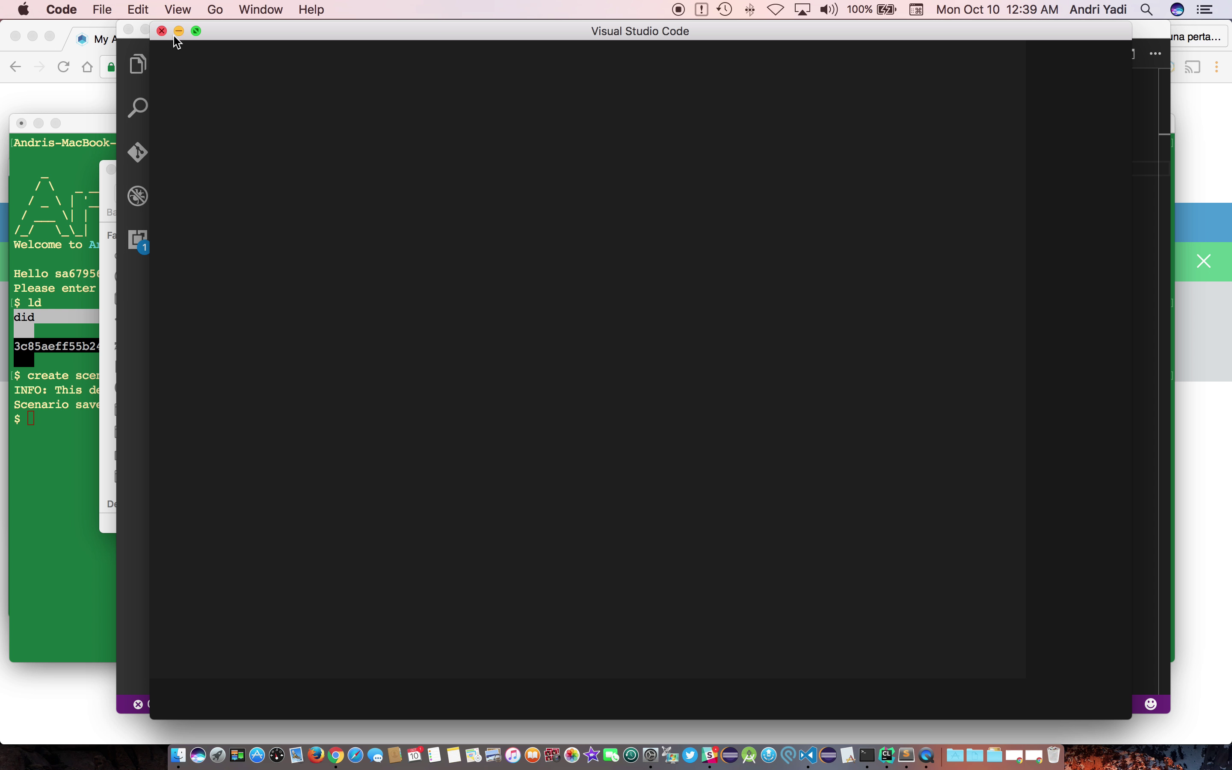
{"action": "left_click", "coordinate": [163, 32]}
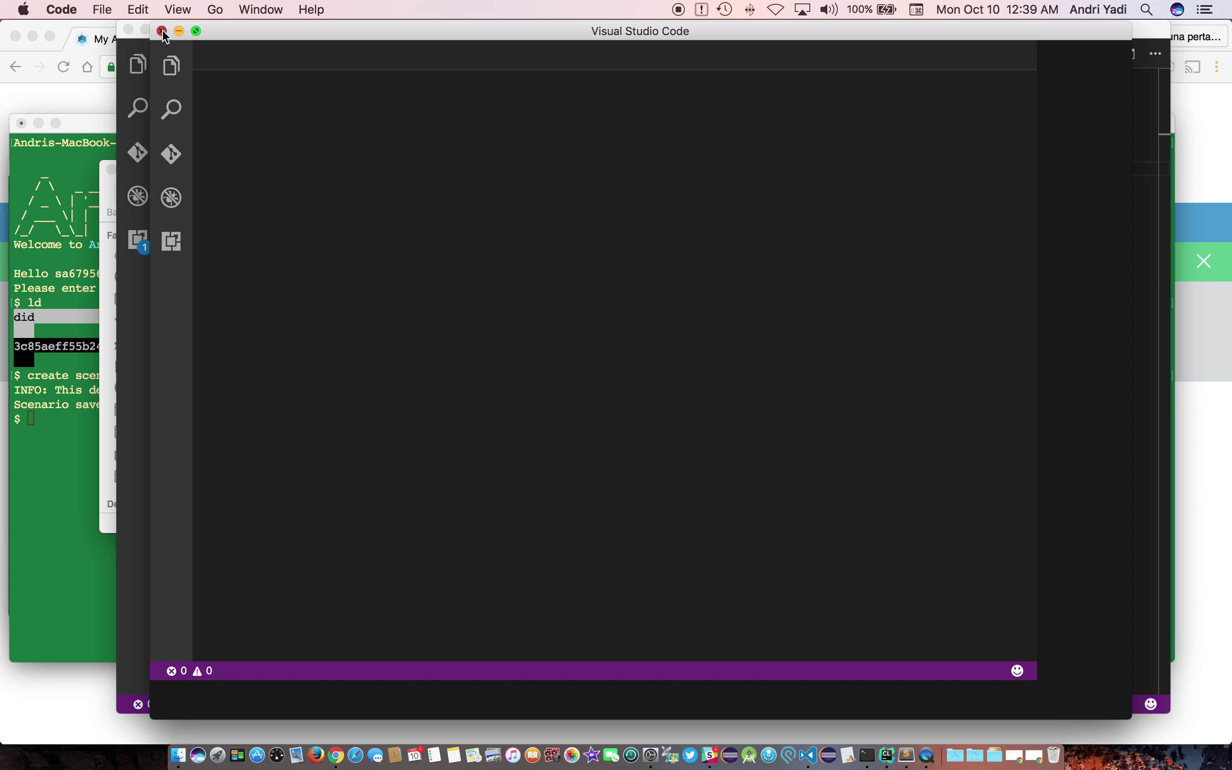
Switch back to Finder and open the new device's scenario1.json in the existing Visual Studio Code window.
{"action": "key", "text": "super+Tab"}
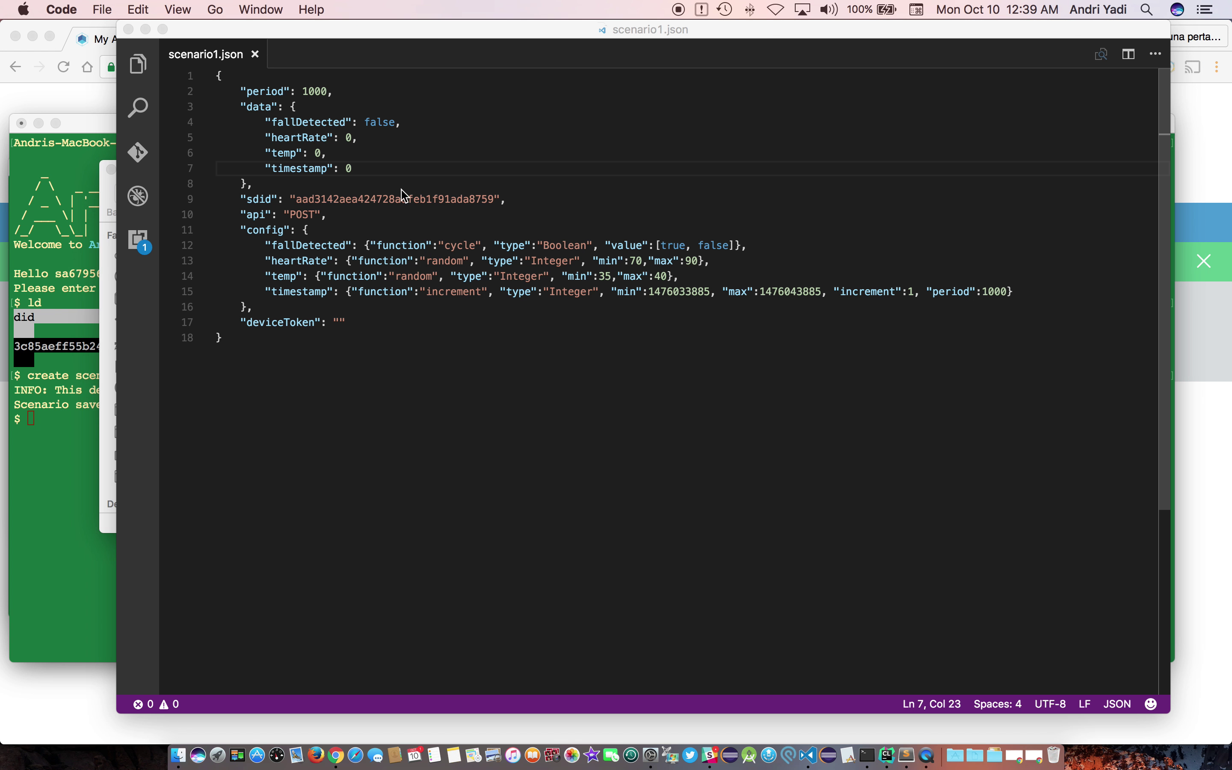
{"action": "left_click_drag", "start_coordinate": [356, 267], "coordinate": [437, 57]}
{"action": "key", "text": "super+Tab"}
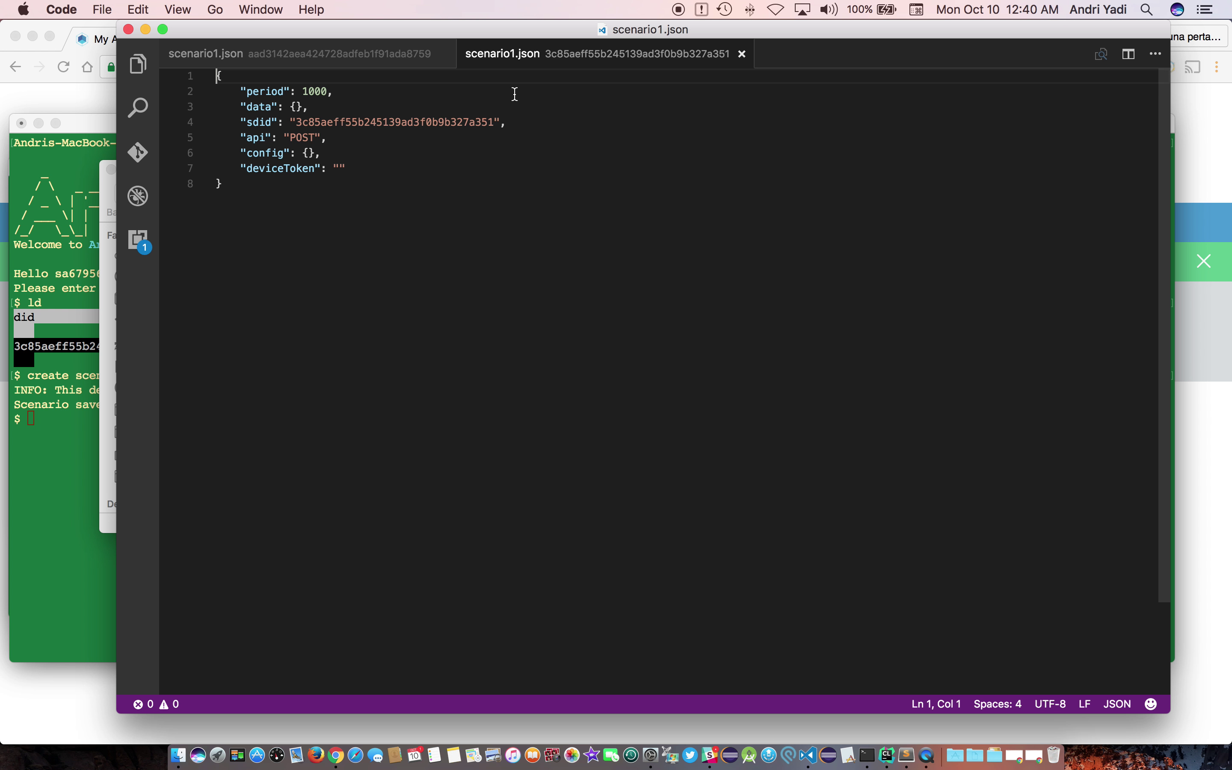
{"action": "left_click", "coordinate": [413, 178]}
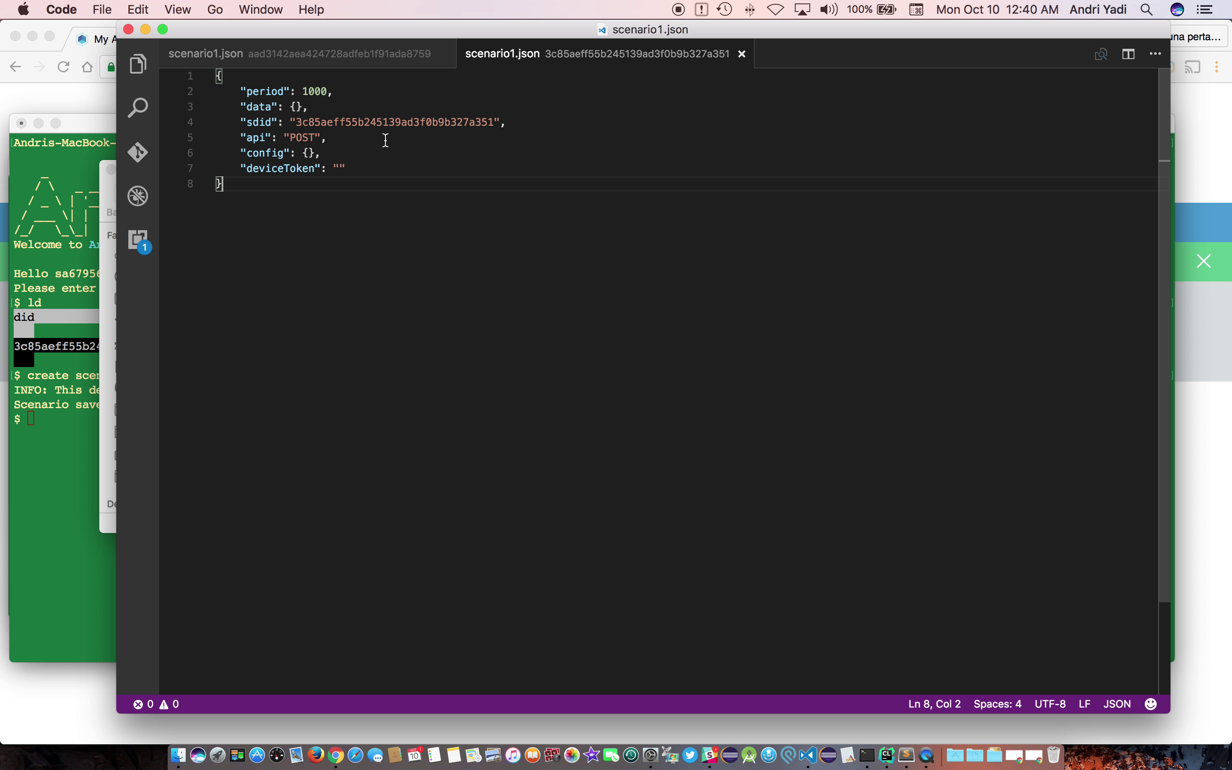
Replace the empty data object in the new scenario1.json with the data block copied from the older device's scenario1.json.
{"action": "left_click", "coordinate": [363, 61]}
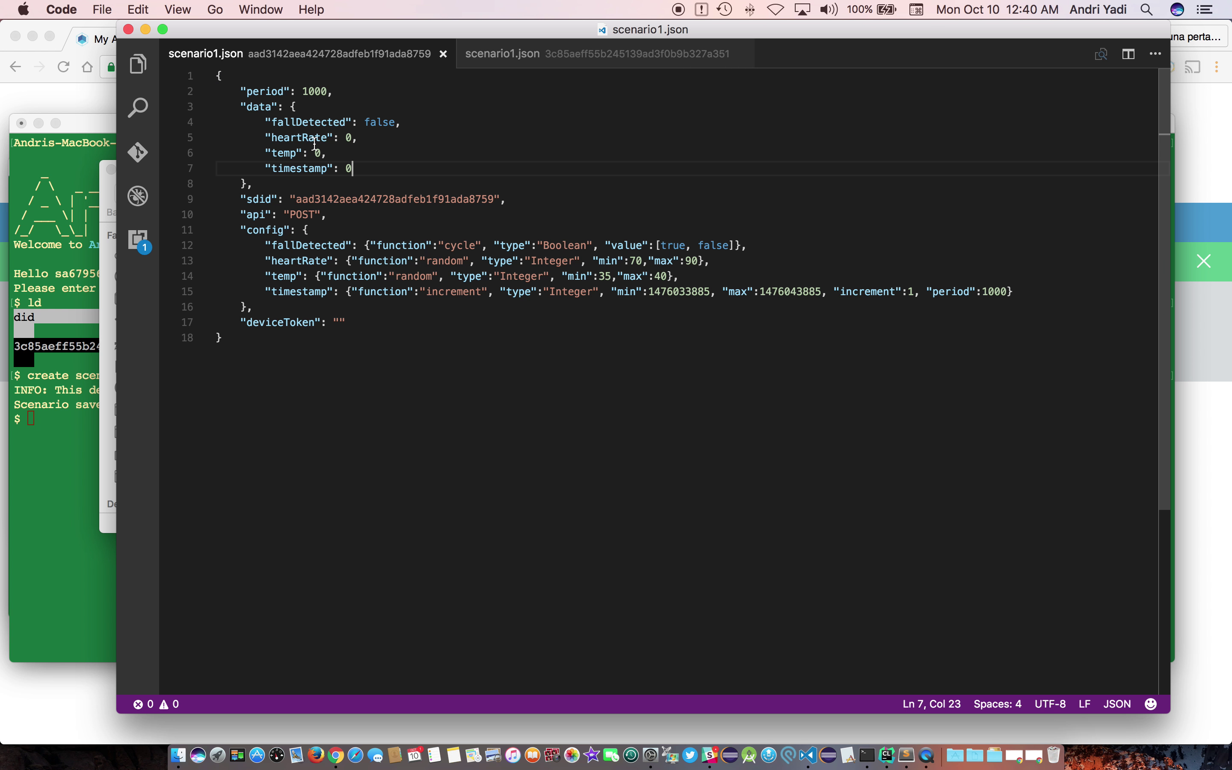
{"action": "left_click_drag", "start_coordinate": [241, 105], "coordinate": [256, 184]}
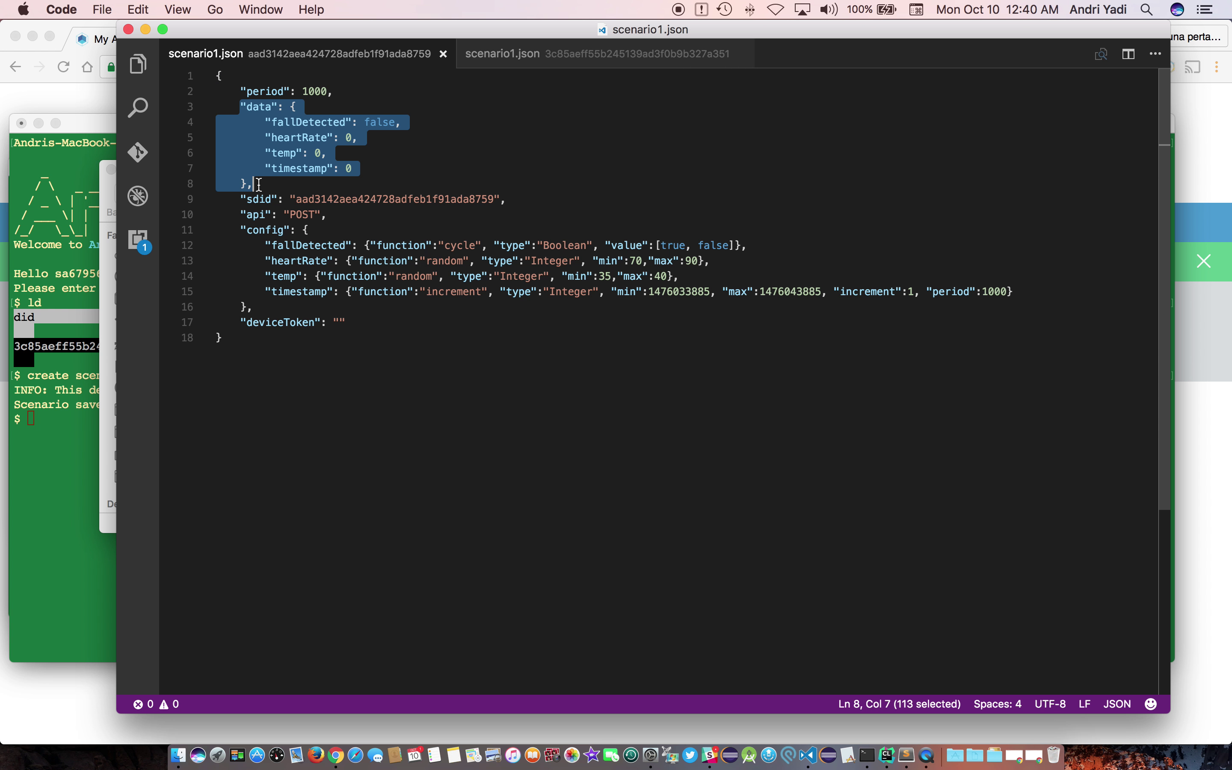
{"action": "left_click", "coordinate": [527, 59]}
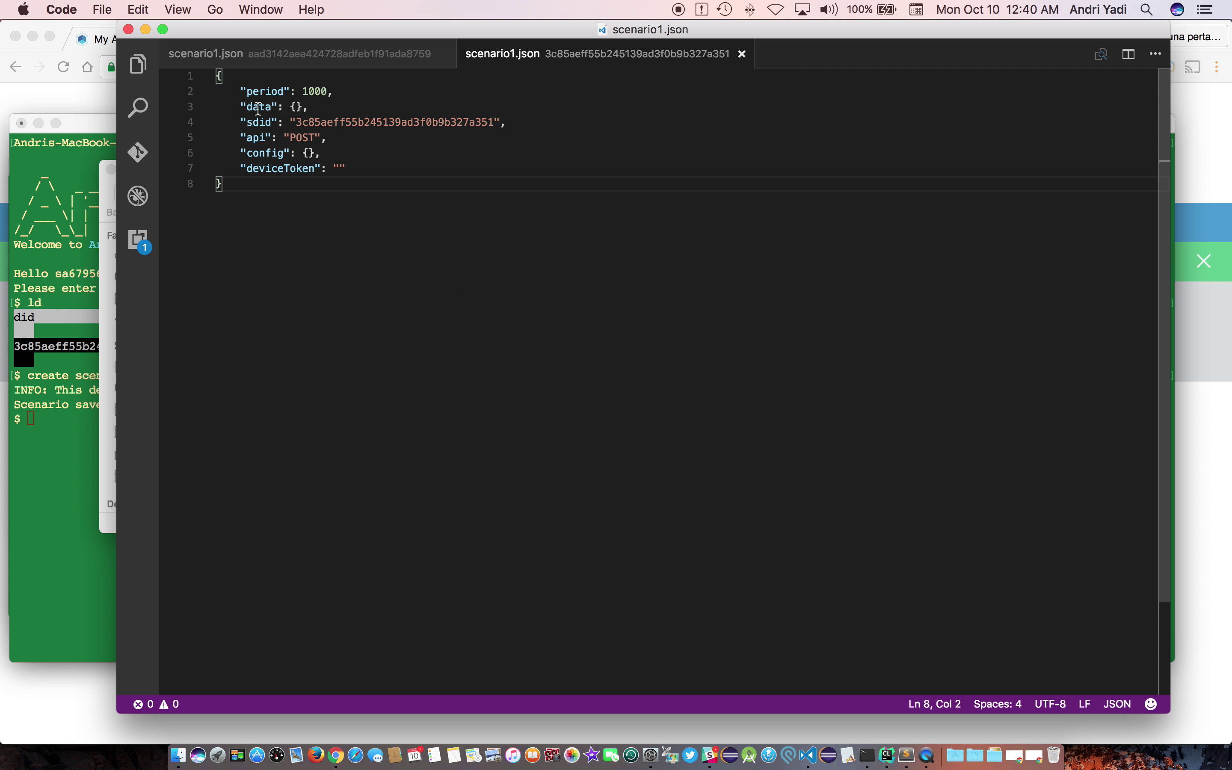
{"action": "left_click", "coordinate": [239, 107]}
{"action": "left_click", "coordinate": [317, 106], "text": "shift"}
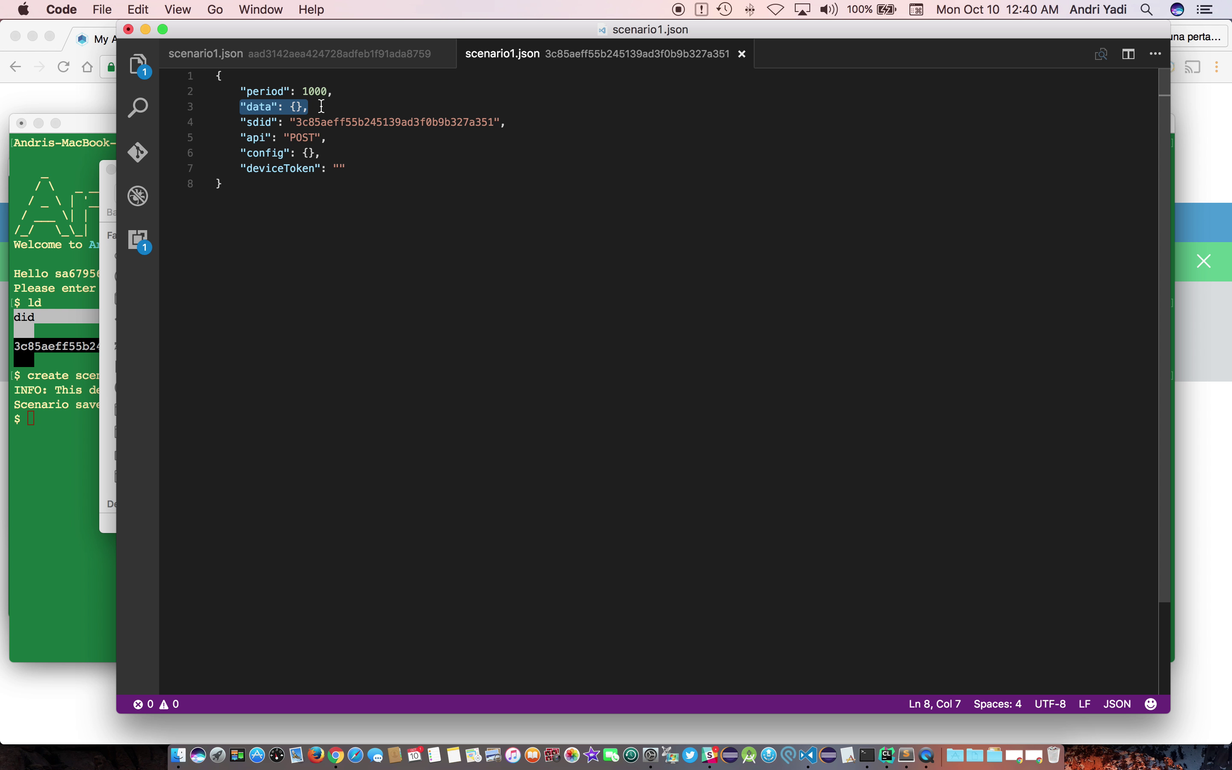
{"action": "key", "text": "super+v"}
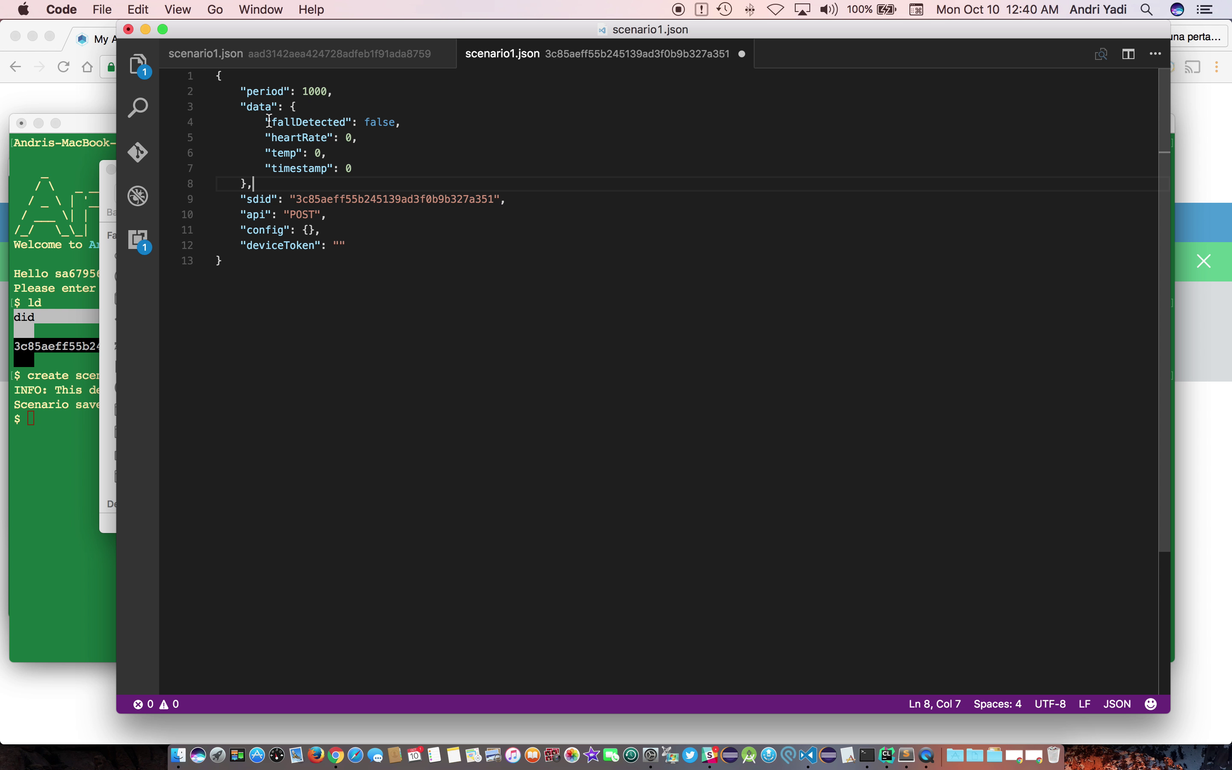
Review the fallDetected, heartRate, temp and timestamp fields in the new scenario's data block.
{"action": "left_click", "coordinate": [270, 121]}
{"action": "left_click", "coordinate": [368, 171], "text": "shift"}
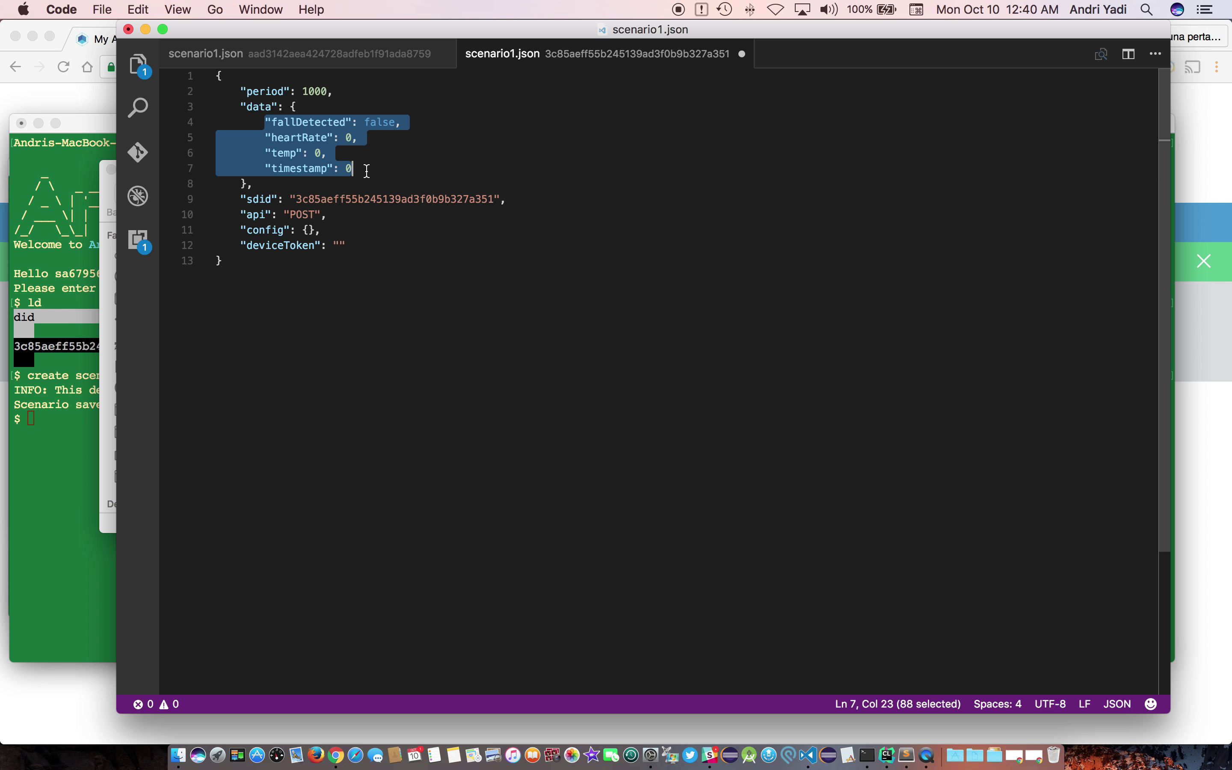
{"action": "double_click", "coordinate": [313, 124]}
{"action": "left_click", "coordinate": [302, 137]}
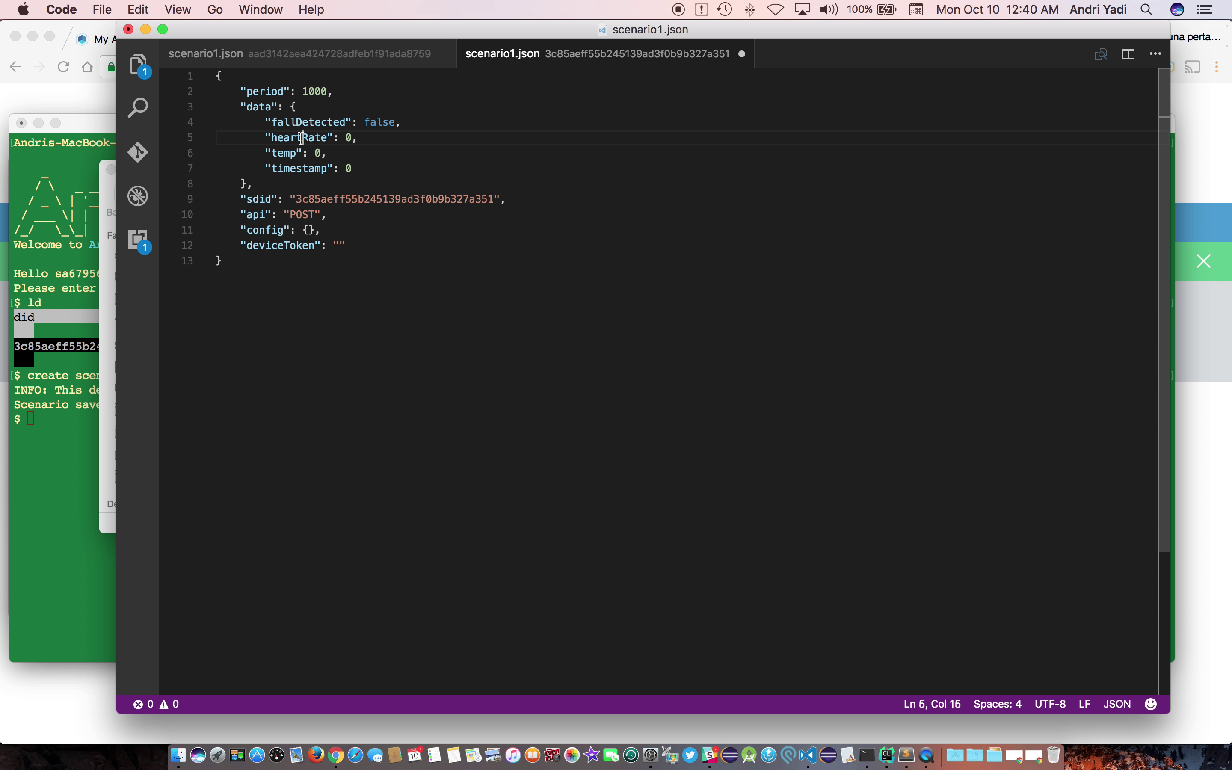
{"action": "double_click", "coordinate": [302, 138]}
{"action": "double_click", "coordinate": [284, 153]}
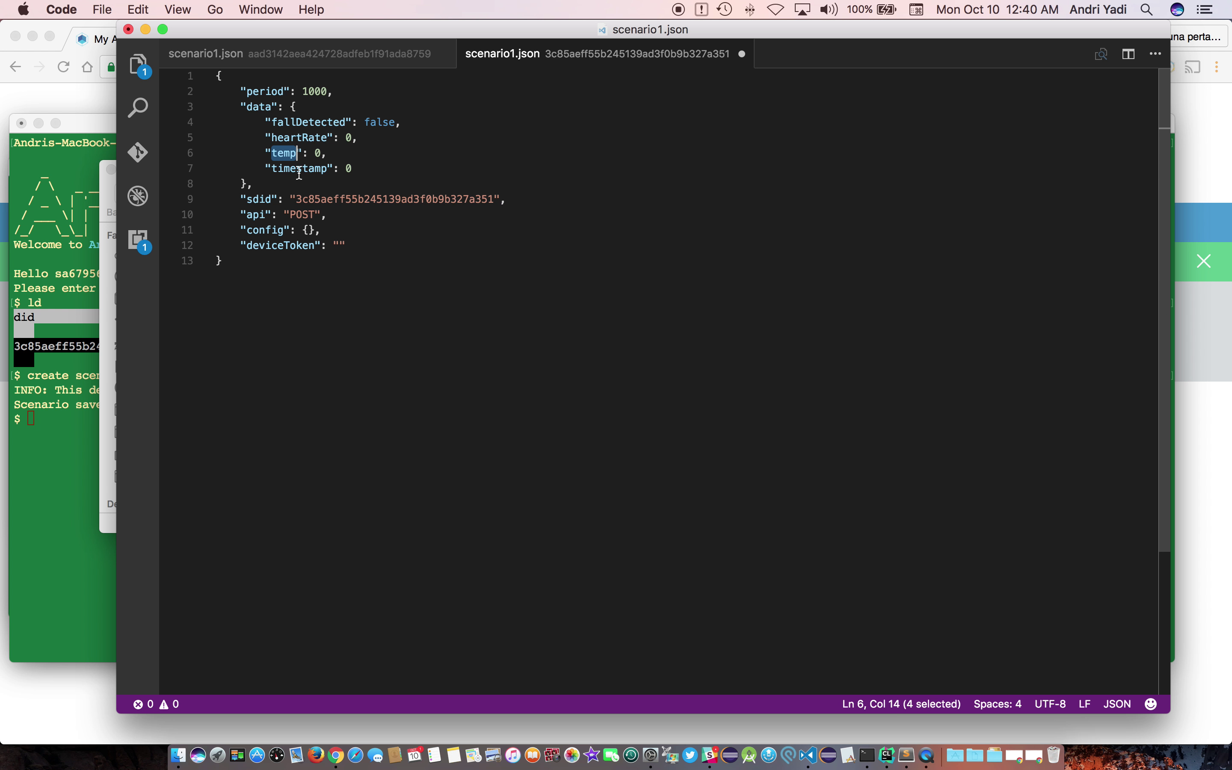
{"action": "double_click", "coordinate": [299, 171]}
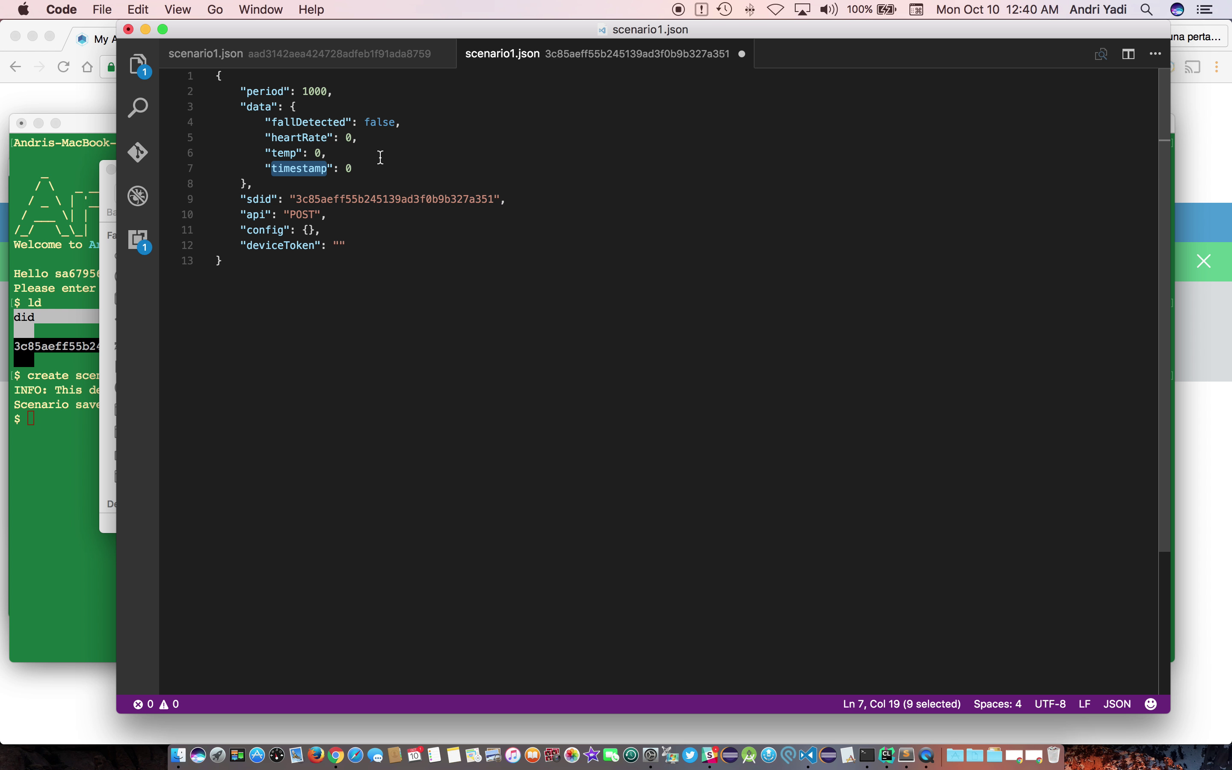
Switch to Chrome and open the ARTIK Cloud chart selection to check the data fields of PatientCareWearable01.
{"action": "key", "text": "super+Tab"}
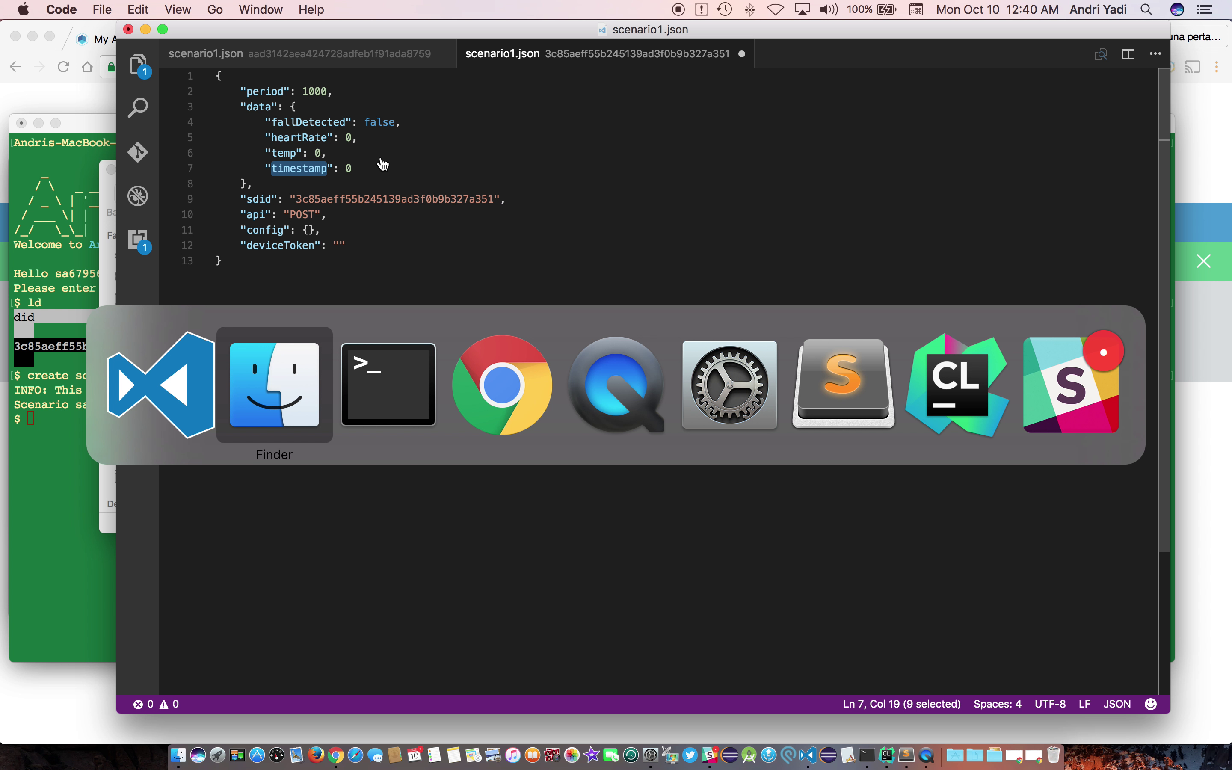
{"action": "key", "text": "super+Tab"}
{"action": "key", "text": "super+Tab"}
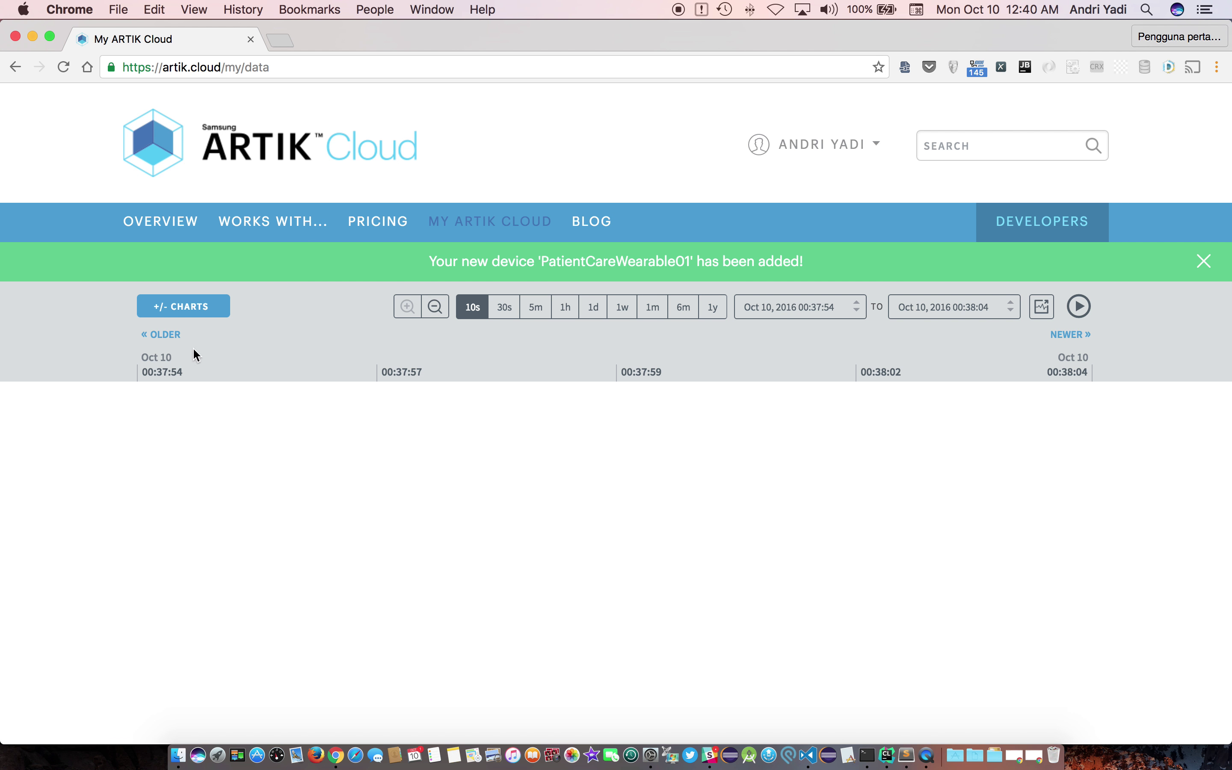
{"action": "left_click", "coordinate": [172, 317]}
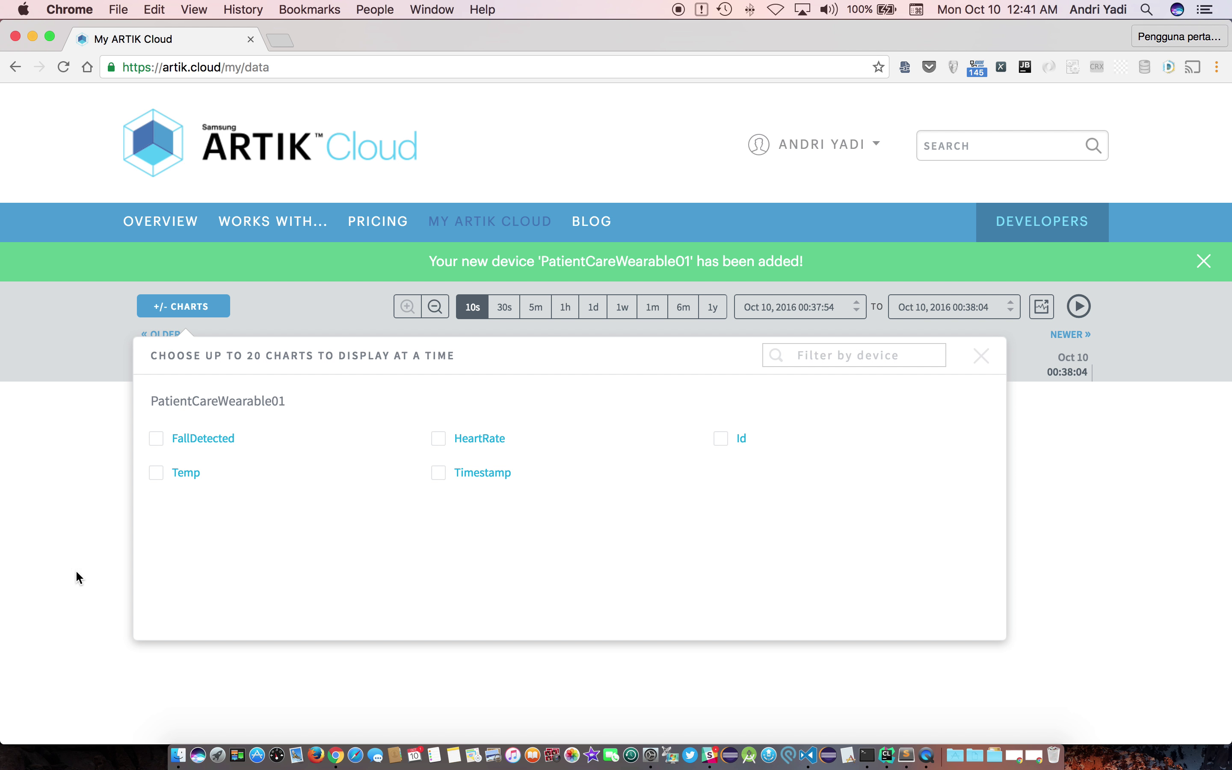
Switch to Visual Studio Code and add an empty line inside the braces of the new scenario's config object.
{"action": "key", "text": "super+Tab"}
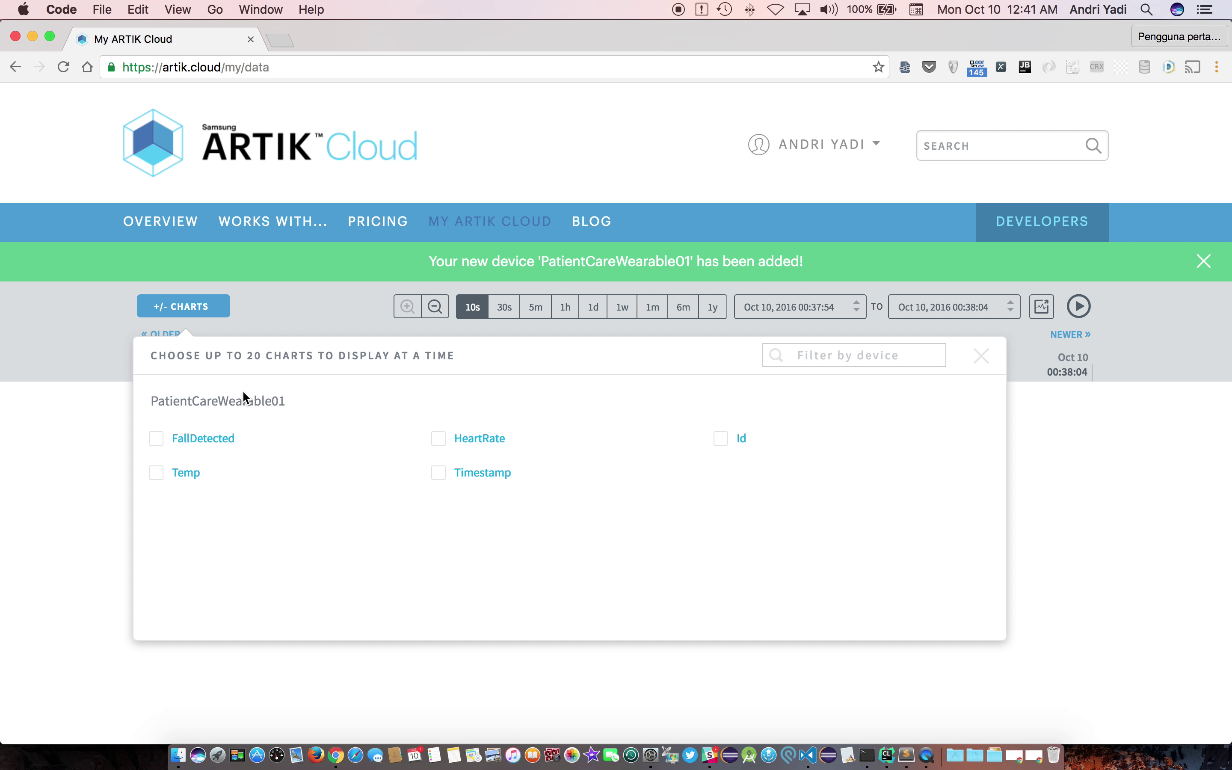
{"action": "left_click", "coordinate": [360, 168]}
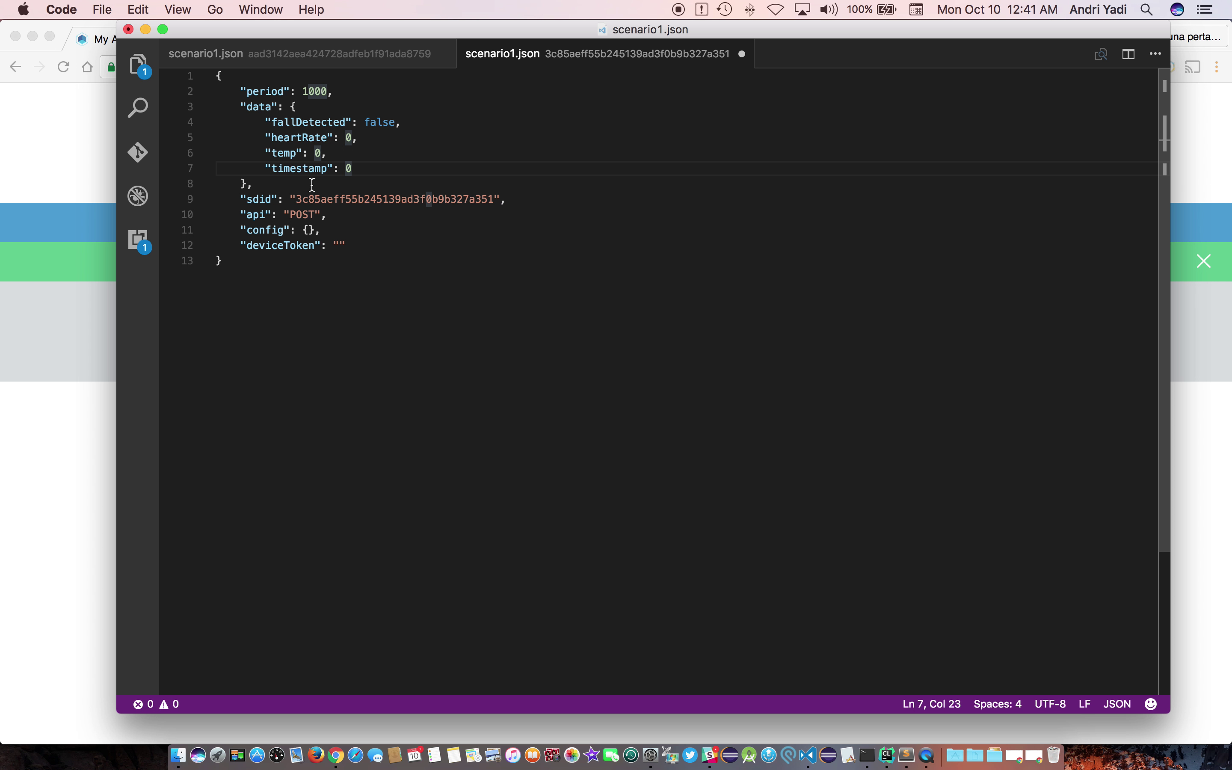
{"action": "left_click", "coordinate": [312, 230]}
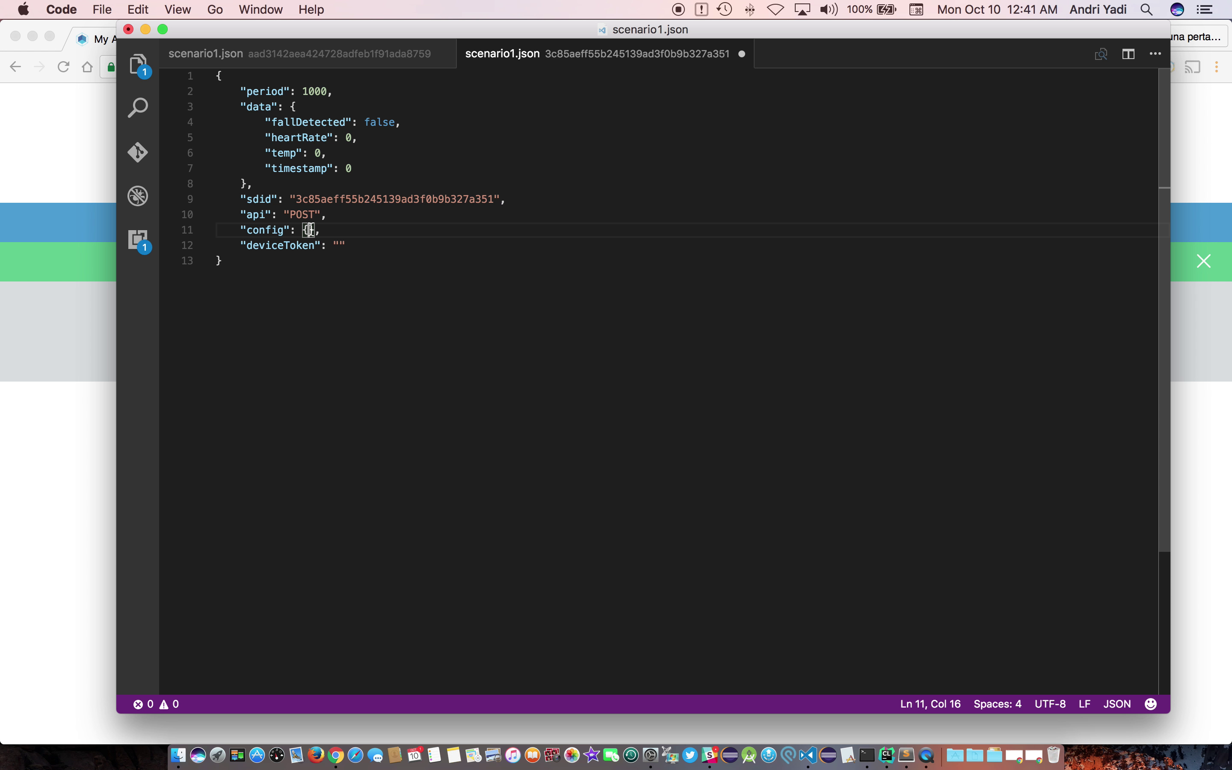
{"action": "key", "text": "Return"}
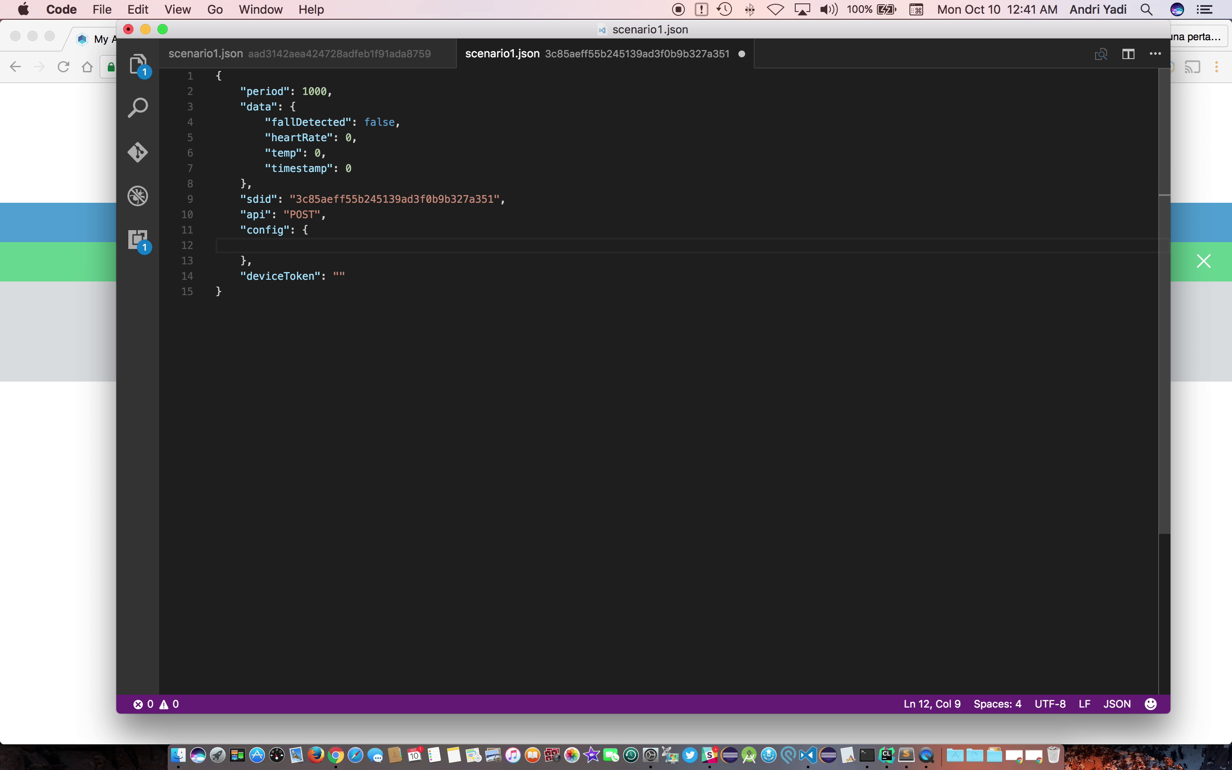
Copy the fallDetected, heartRate, temp and timestamp entries from the older scenario1.json's config into the new scenario's empty config object.
{"action": "left_click", "coordinate": [348, 64]}
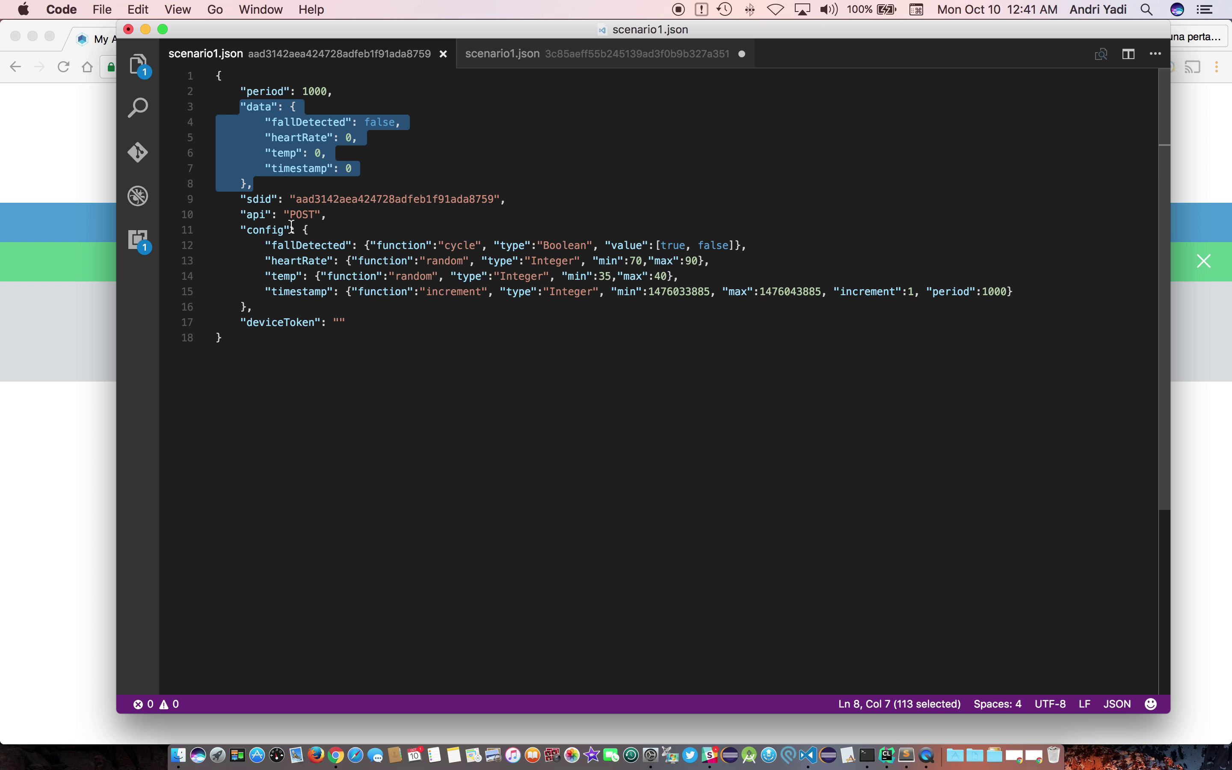
{"action": "left_click_drag", "start_coordinate": [262, 244], "coordinate": [1041, 291]}
{"action": "key", "text": "super+c"}
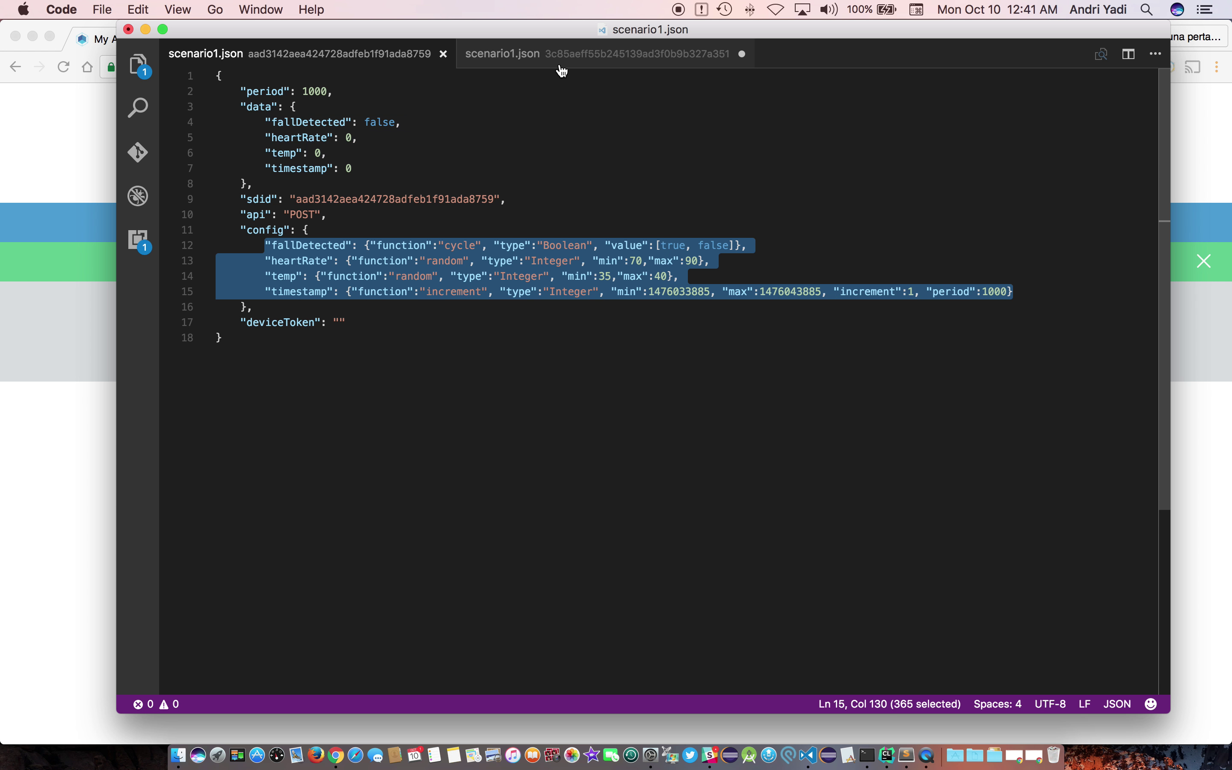
{"action": "key", "text": "ctrl+Tab"}
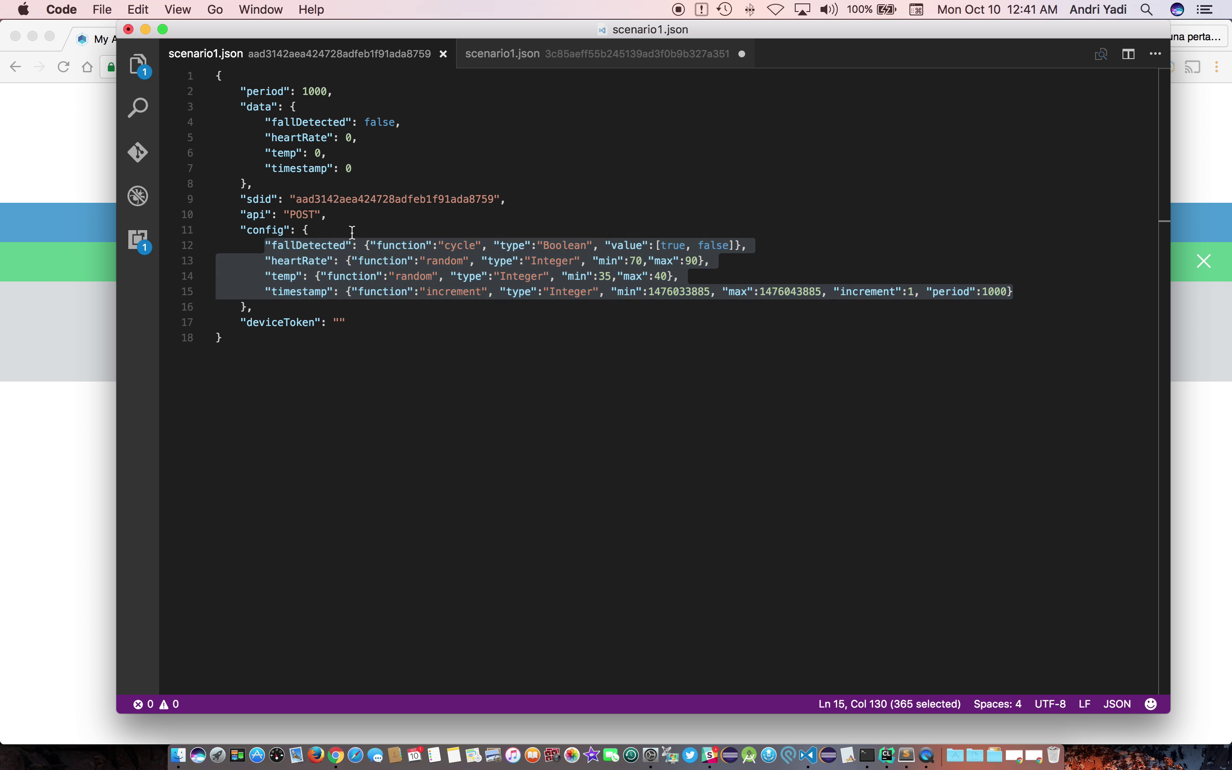
{"action": "key", "text": "super+v"}
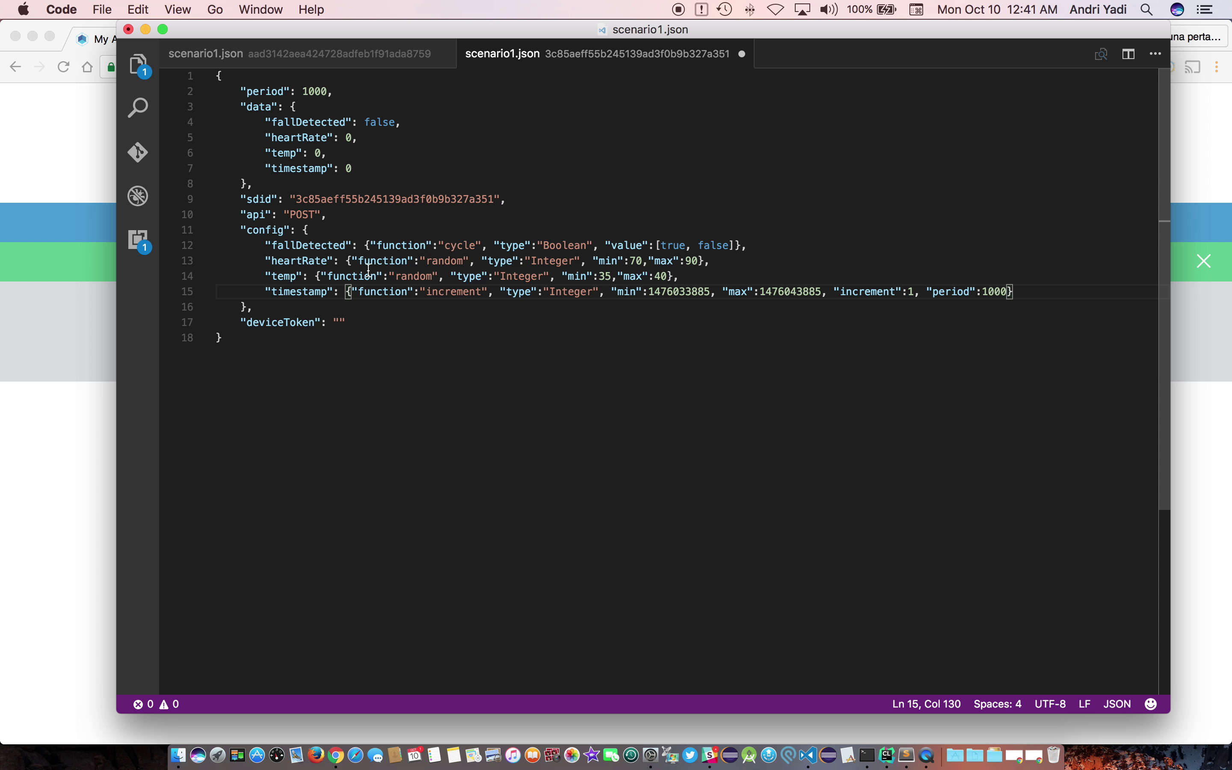
Review the cycle, random and increment functions in the new config block and compare the timestamp period with the scenario's period.
{"action": "double_click", "coordinate": [321, 245]}
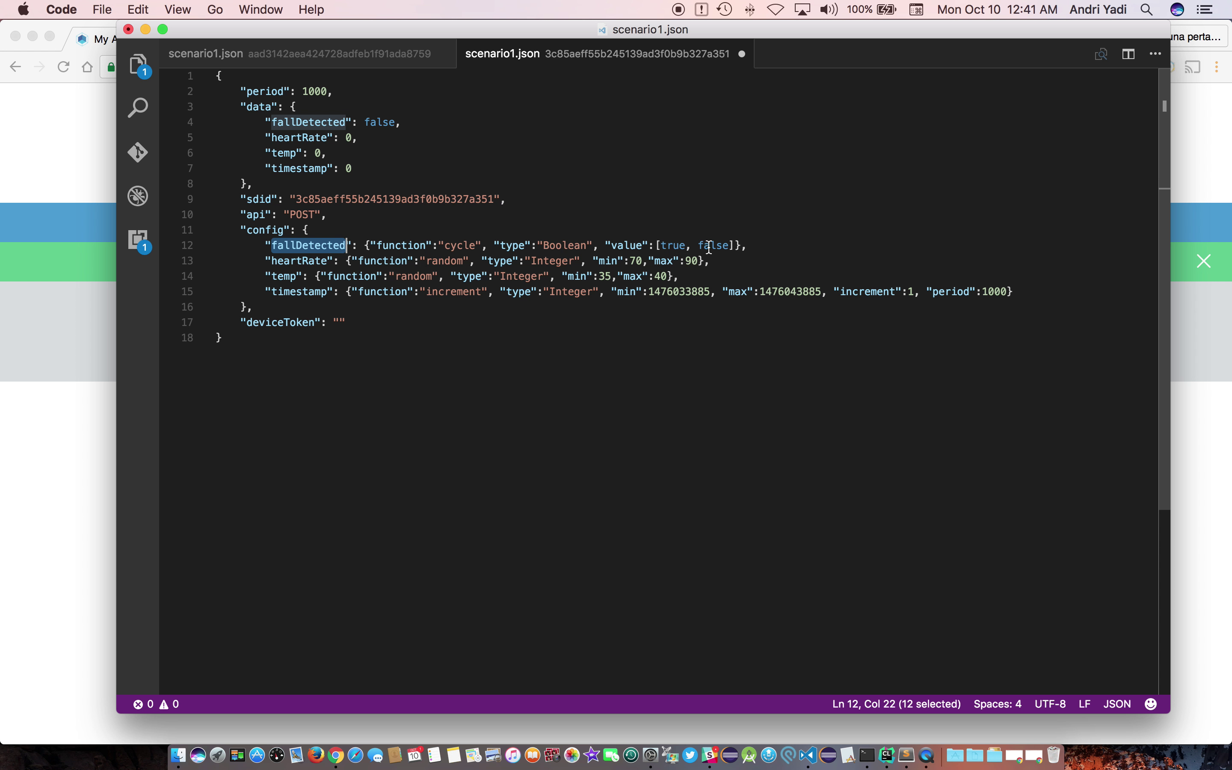
{"action": "left_click", "coordinate": [458, 247]}
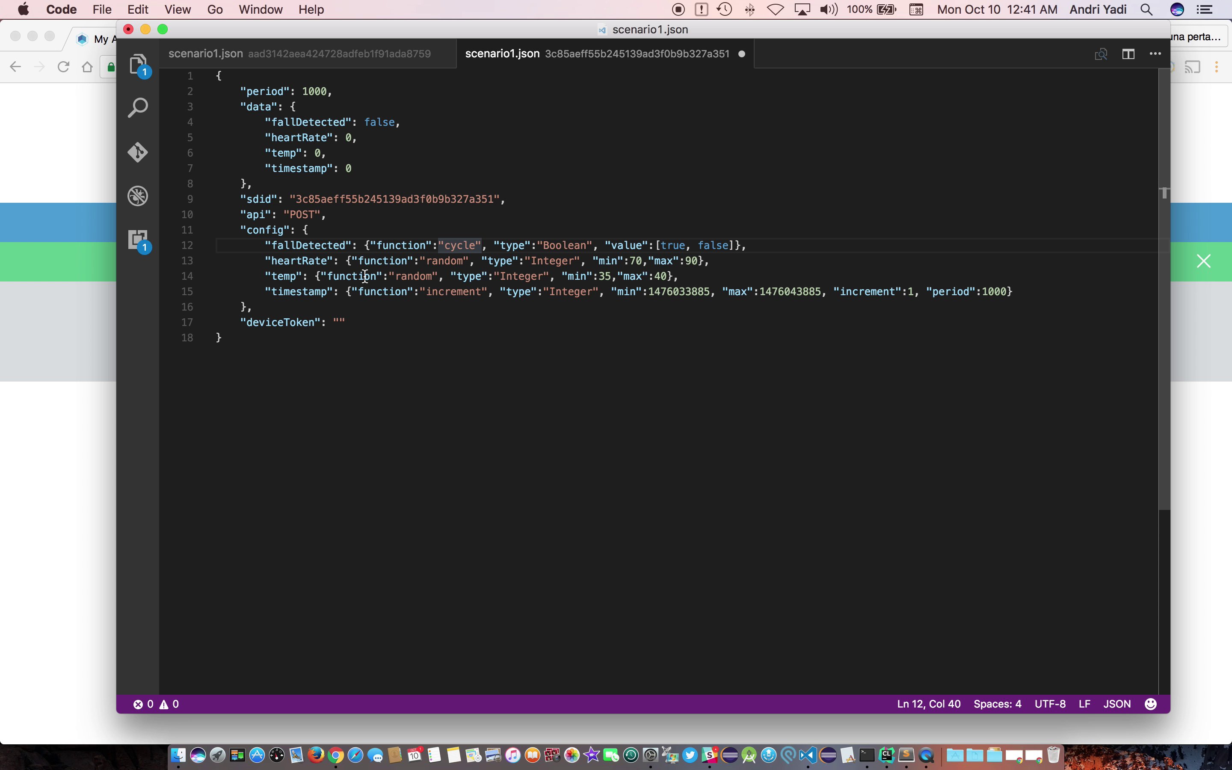
{"action": "double_click", "coordinate": [439, 261]}
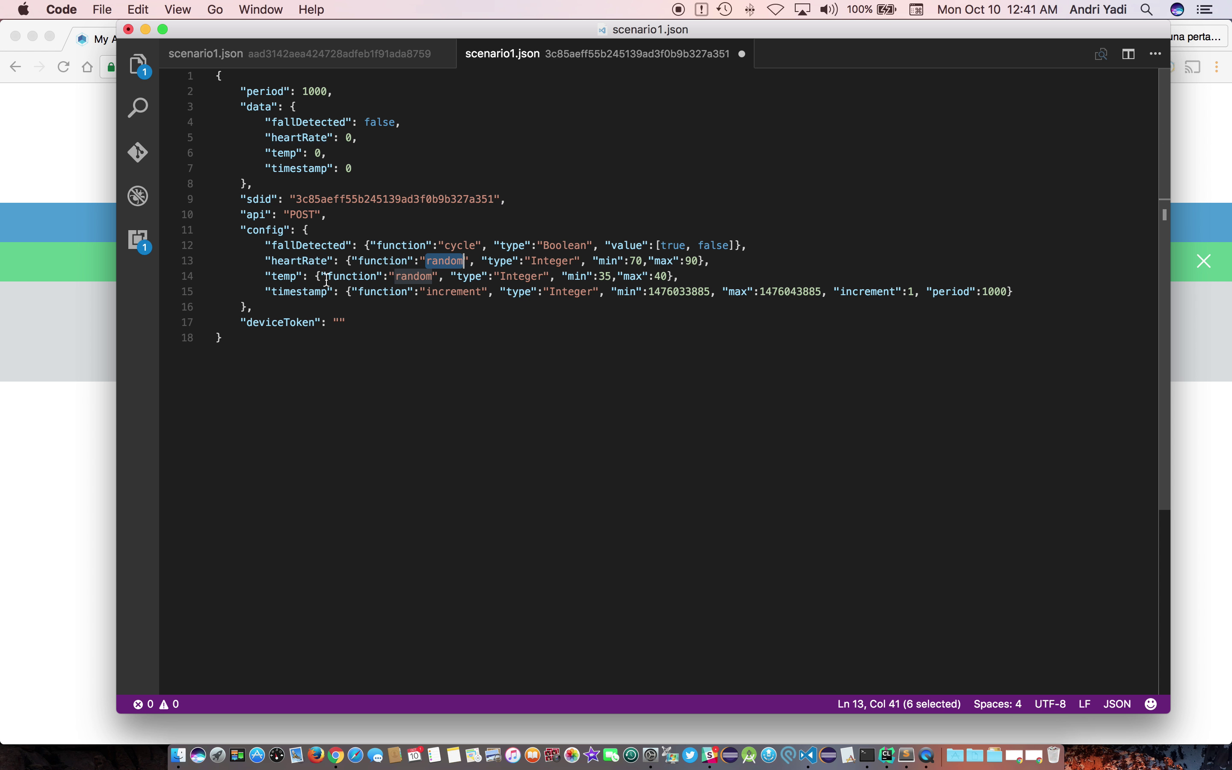
{"action": "double_click", "coordinate": [411, 277]}
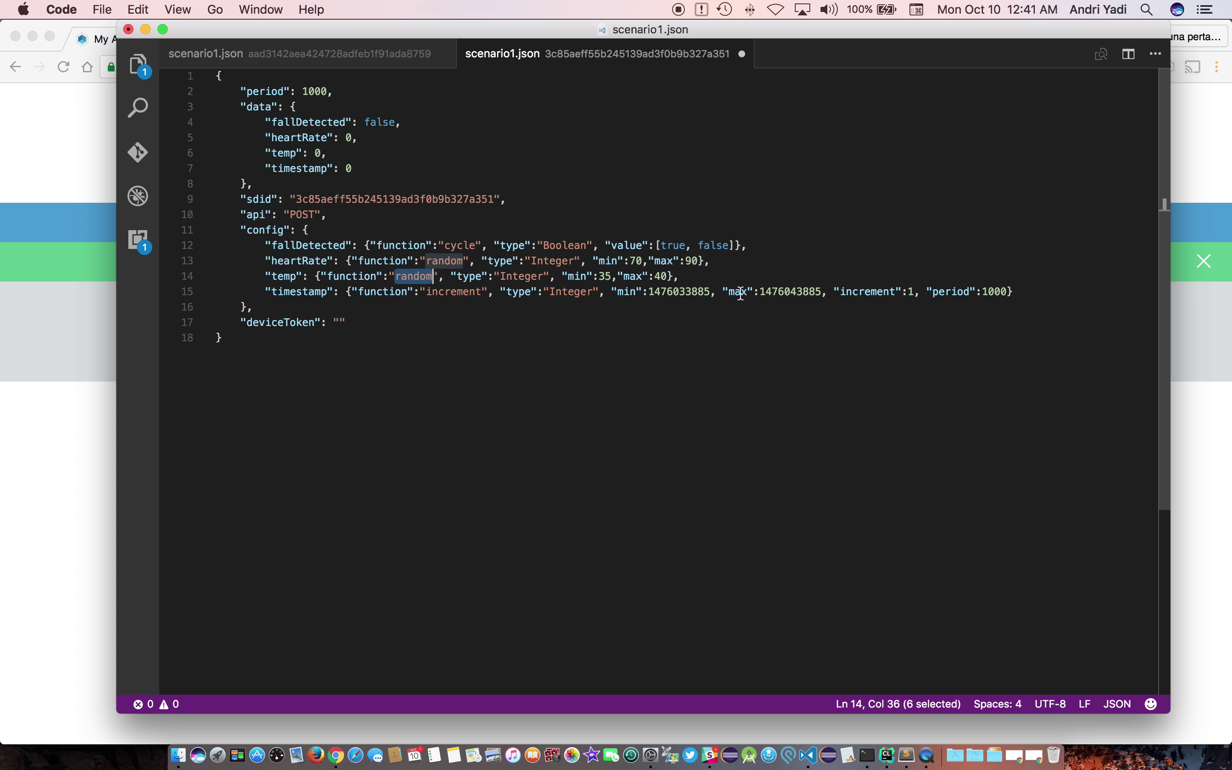
{"action": "left_click", "coordinate": [917, 293]}
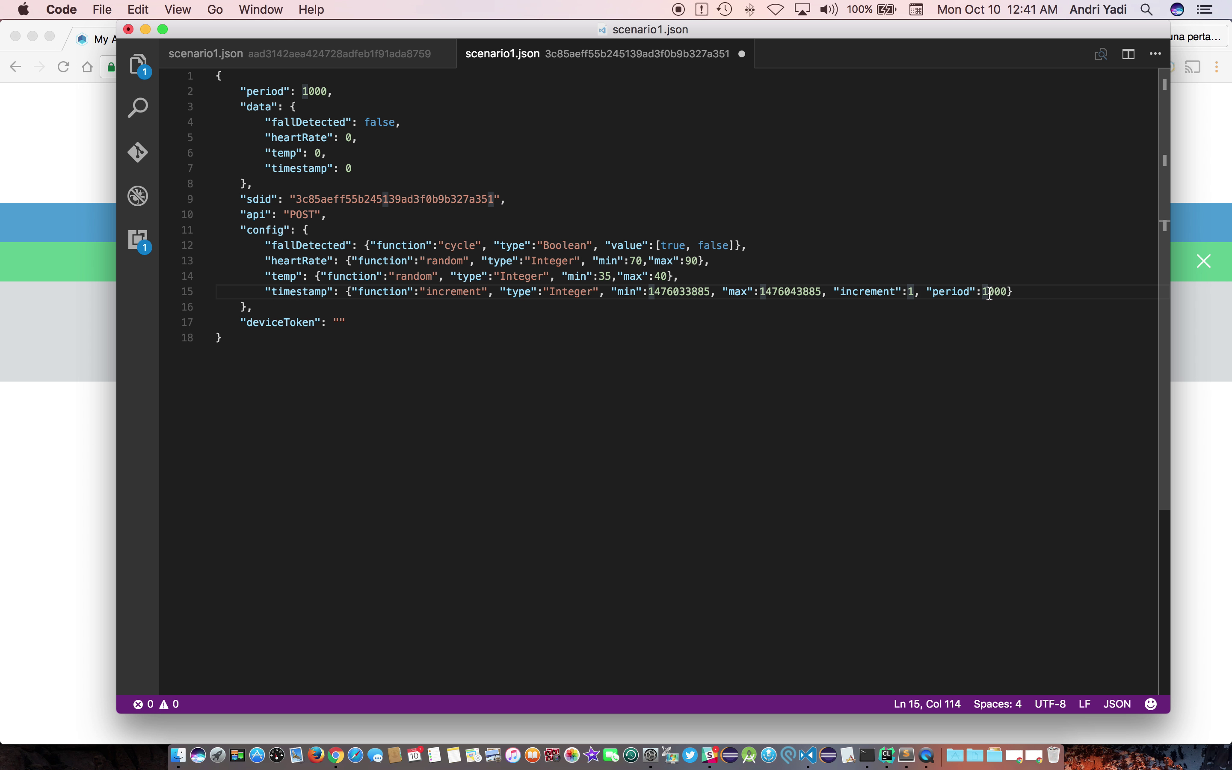
{"action": "double_click", "coordinate": [991, 292]}
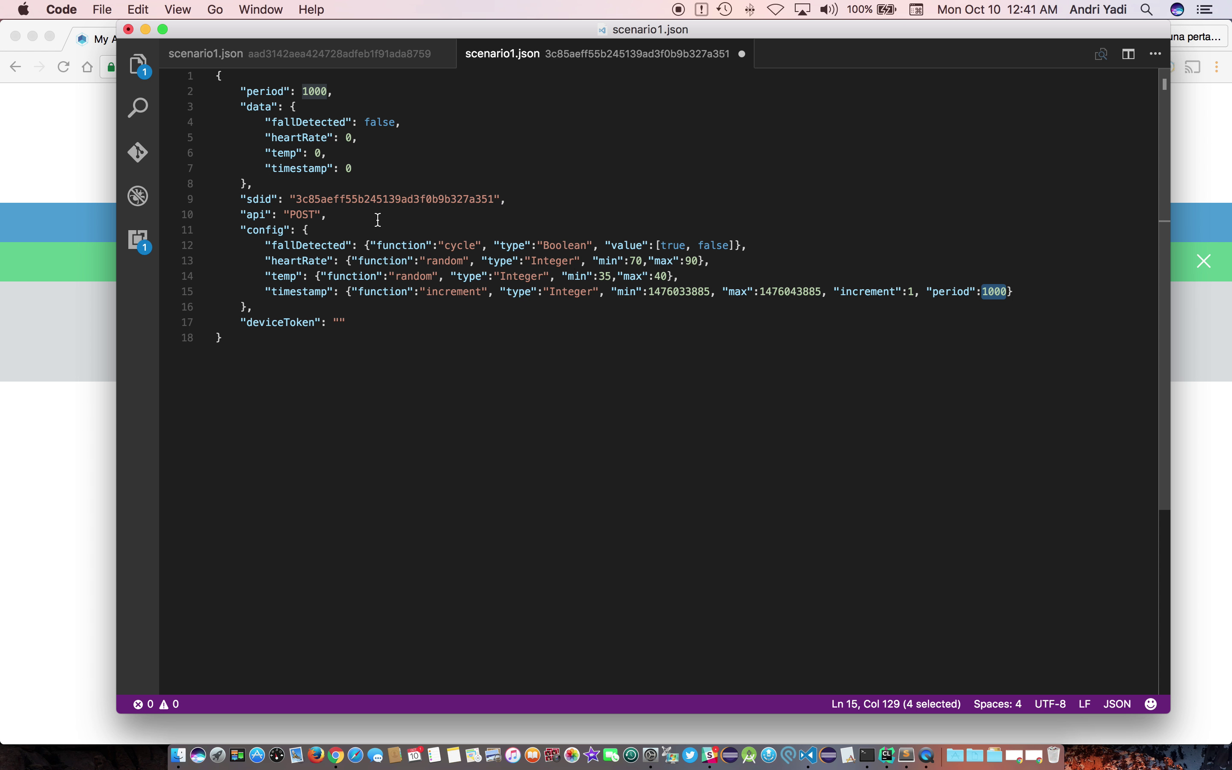
{"action": "double_click", "coordinate": [314, 90]}
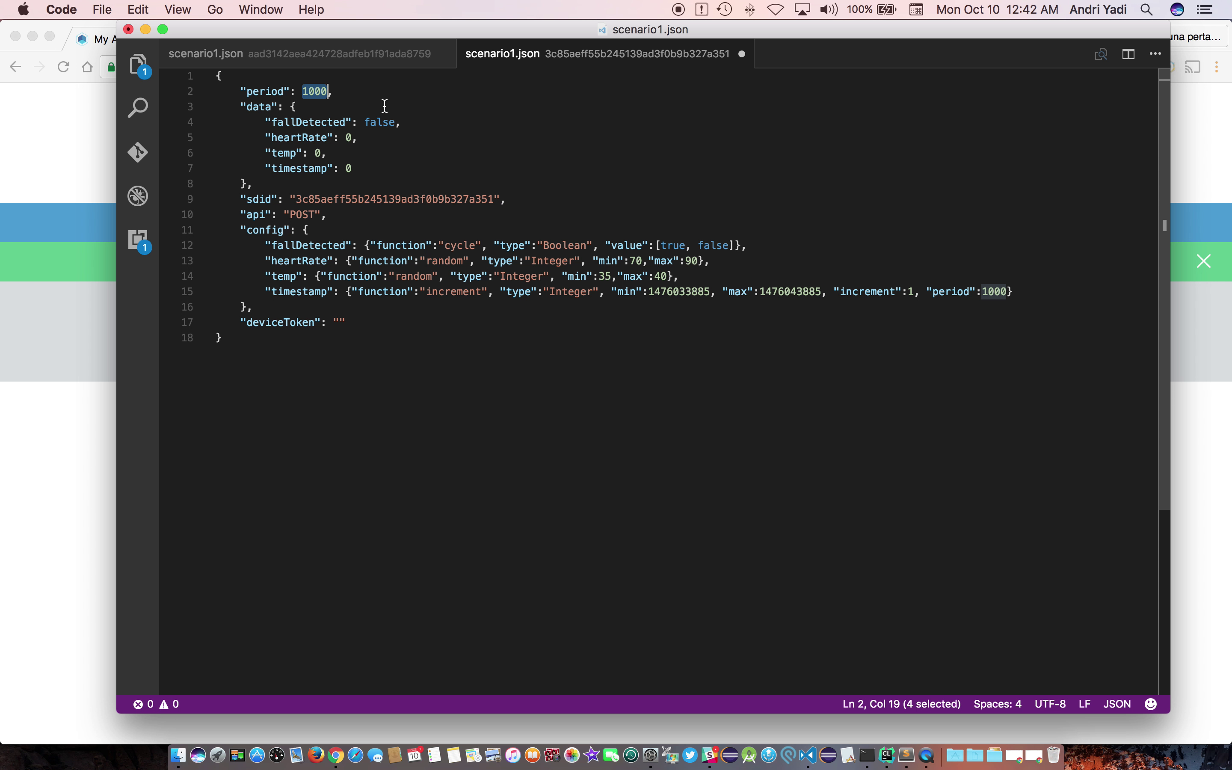
{"action": "left_click", "coordinate": [379, 335]}
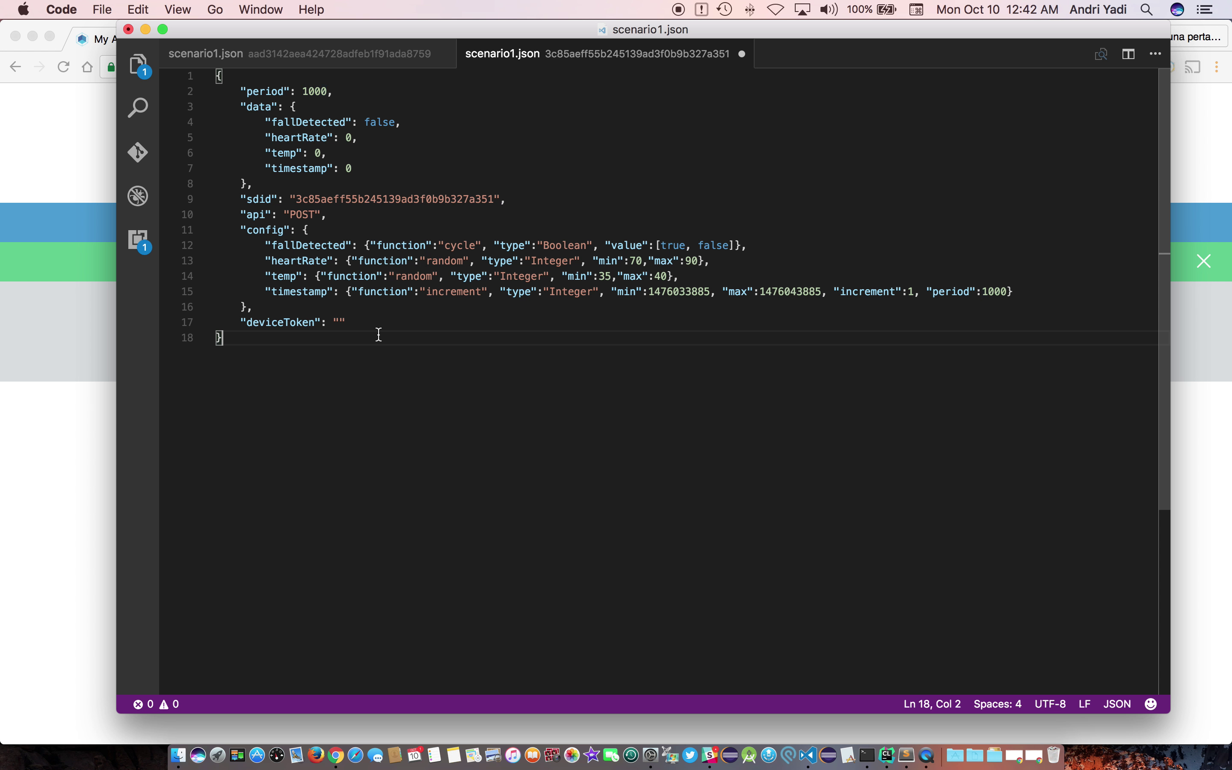
Save the new scenario1.json and switch to Terminal.
{"action": "key", "text": "super+s"}
{"action": "key", "text": "super+Tab"}
{"action": "key", "text": "super+Tab"}
{"action": "key", "text": "super+Tab"}
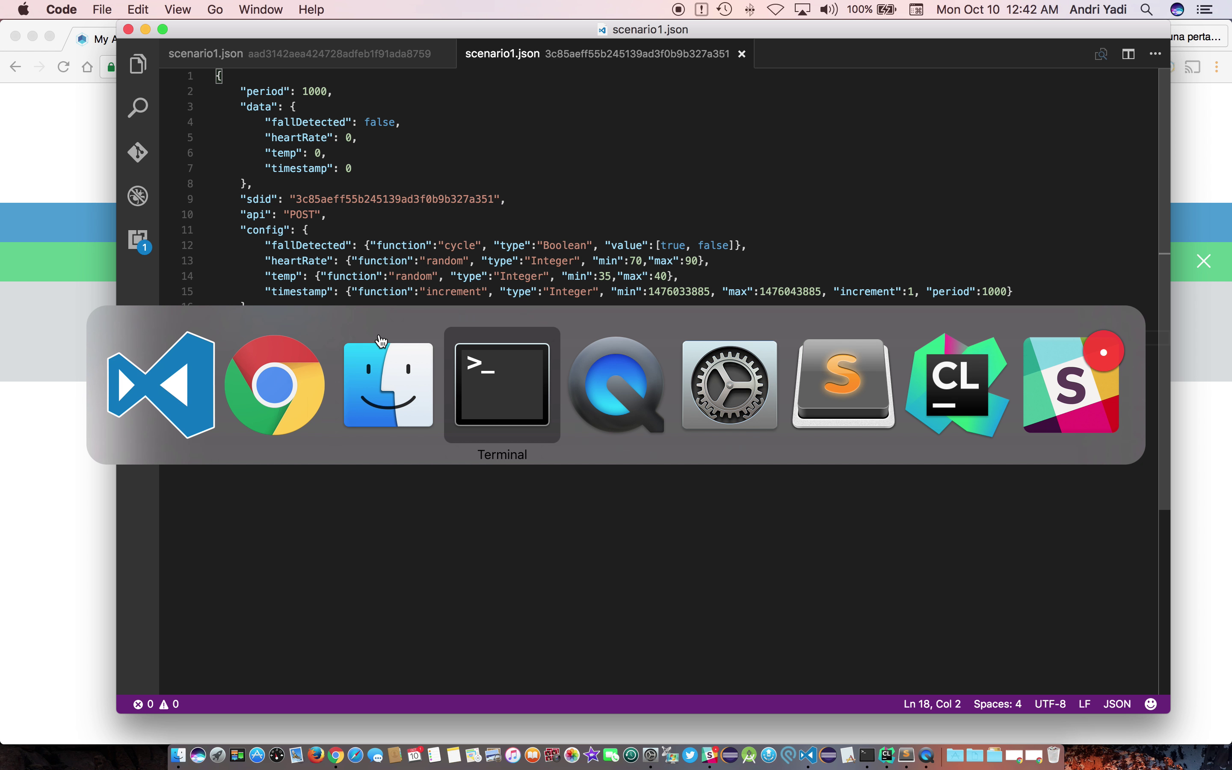
{"action": "left_click", "coordinate": [307, 449]}
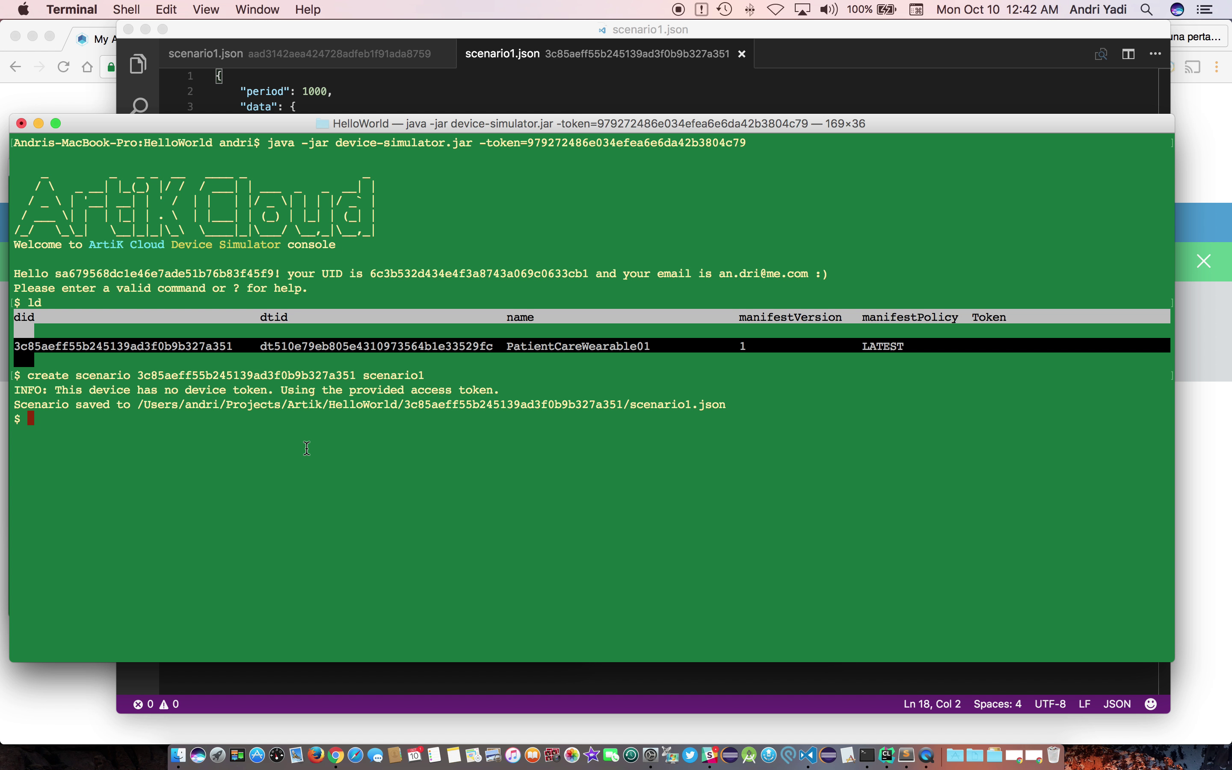
Run scenario1 with the simulator's rs command, reusing the device ID from the earlier create scenario command.
{"action": "type", "text": "rs"}
{"action": "double_click", "coordinate": [279, 376]}
{"action": "key", "text": "super+c"}
{"action": "key", "text": "super+v"}
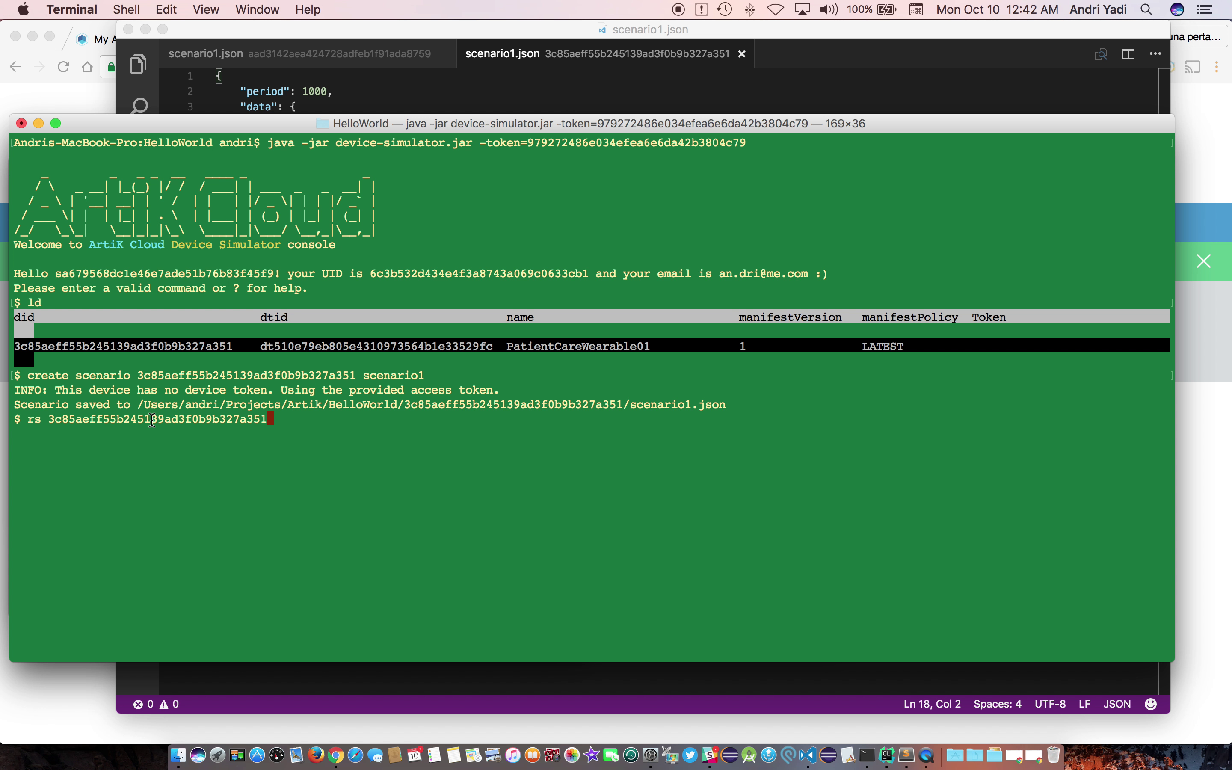
{"action": "type", "text": "scenario1"}
{"action": "key", "text": "Return"}
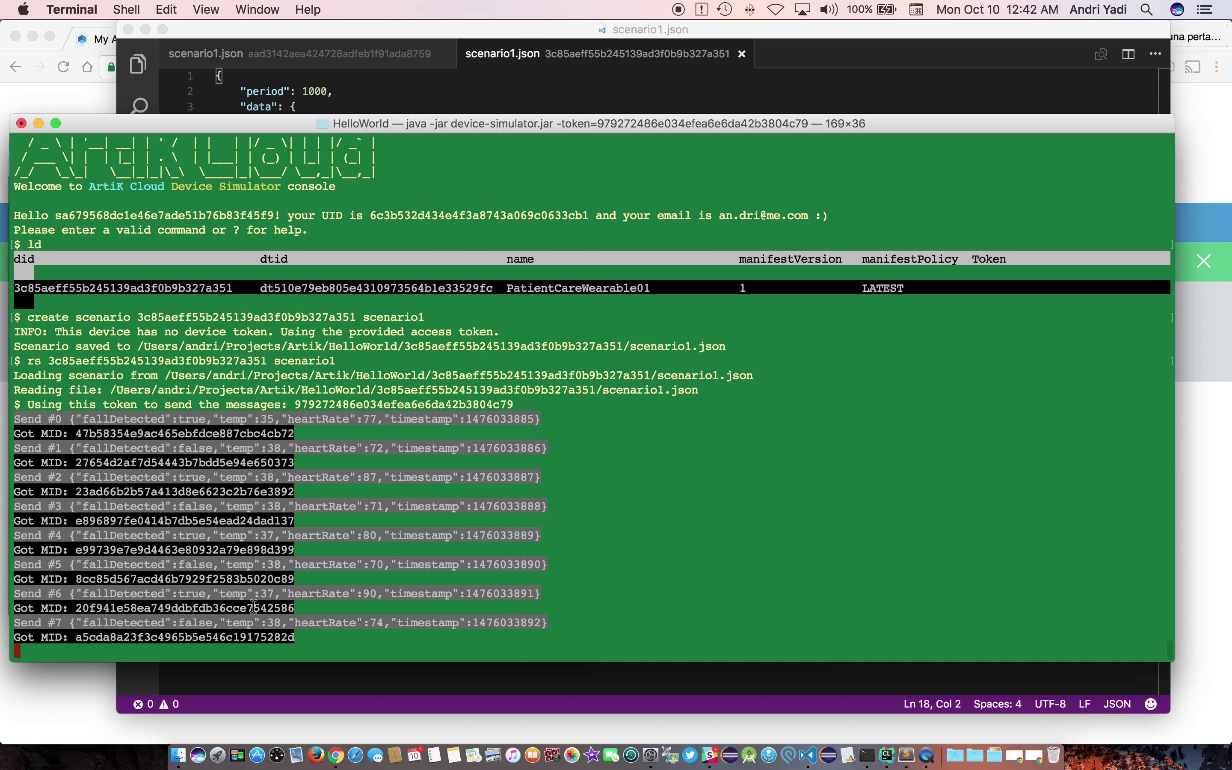
Switch to Chrome and add the FallDetected, Temp and HeartRate charts of PatientCareWearable01 to the data view.
{"action": "left_click", "coordinate": [57, 698]}
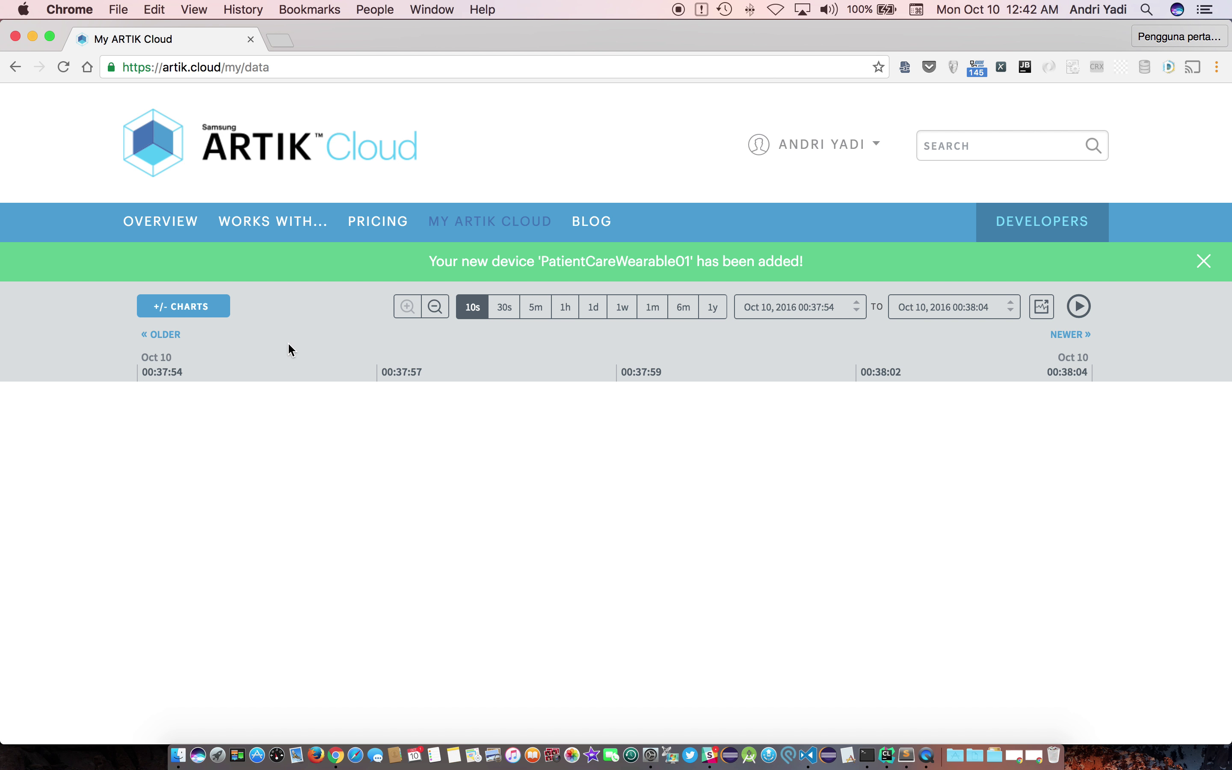
{"action": "left_click", "coordinate": [215, 319]}
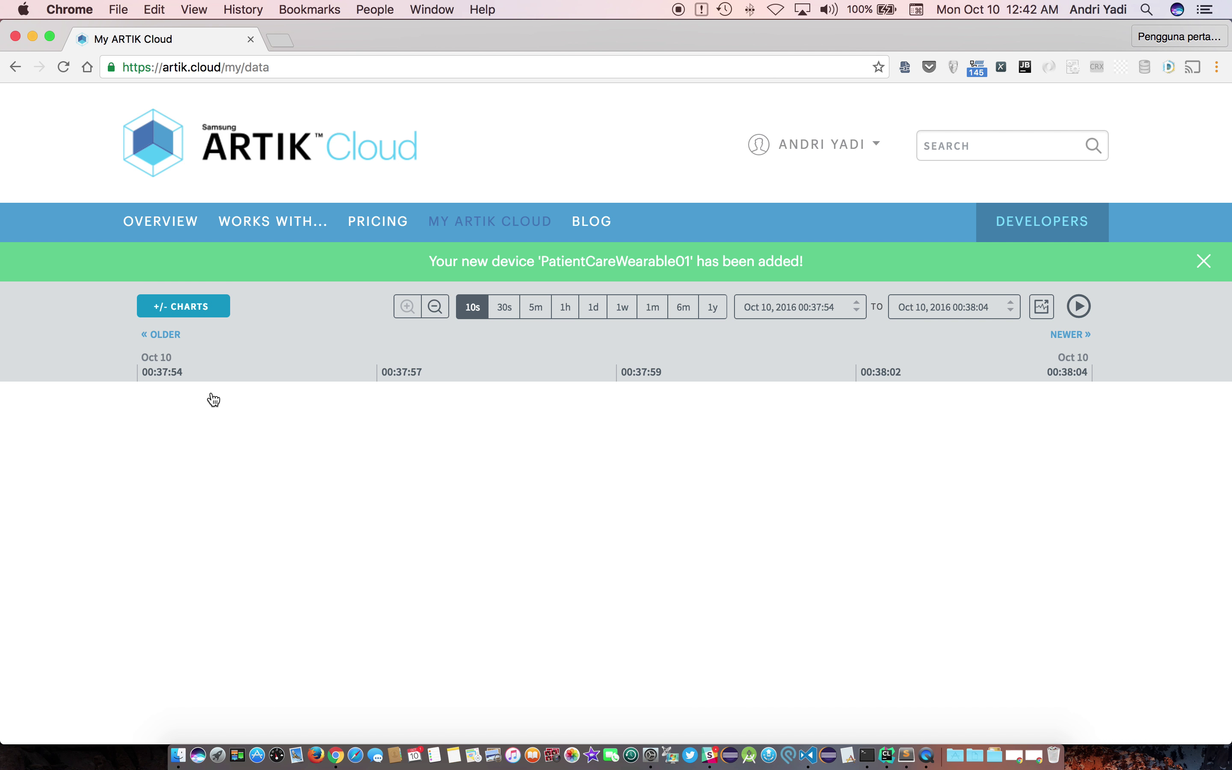
{"action": "left_click", "coordinate": [157, 439]}
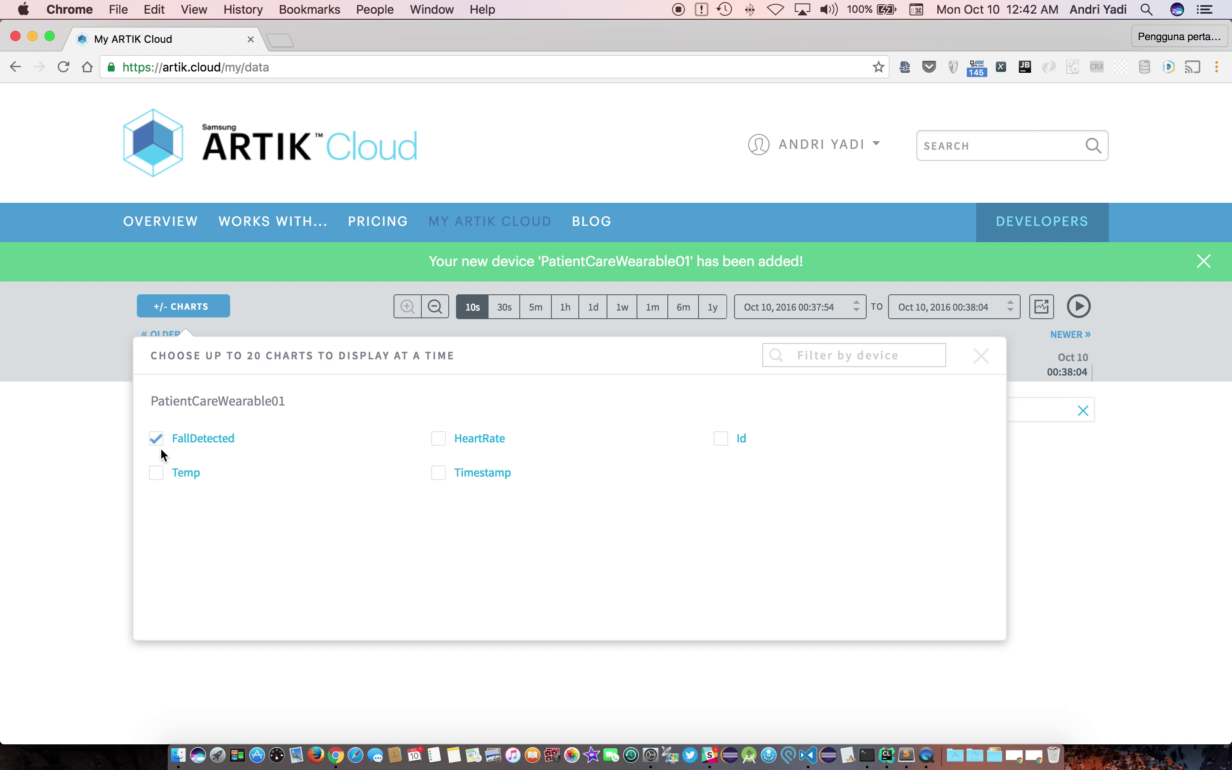
{"action": "left_click", "coordinate": [157, 474]}
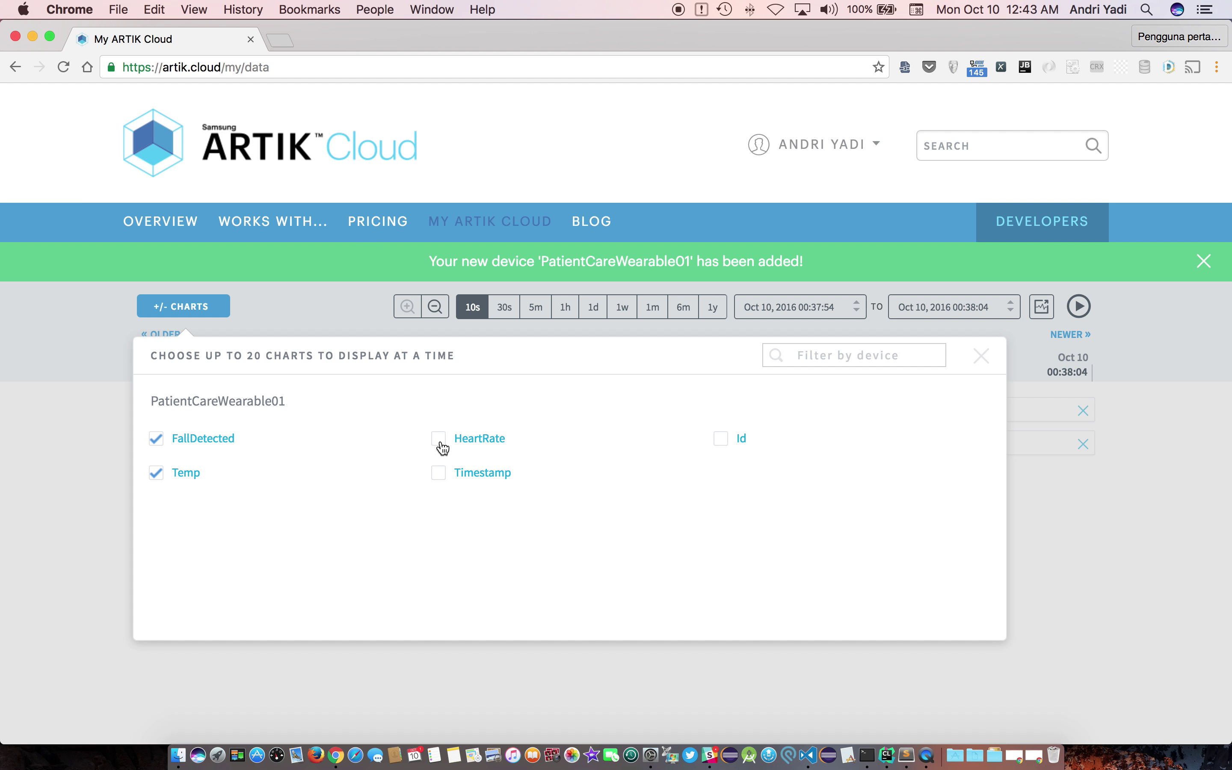
{"action": "left_click", "coordinate": [441, 442]}
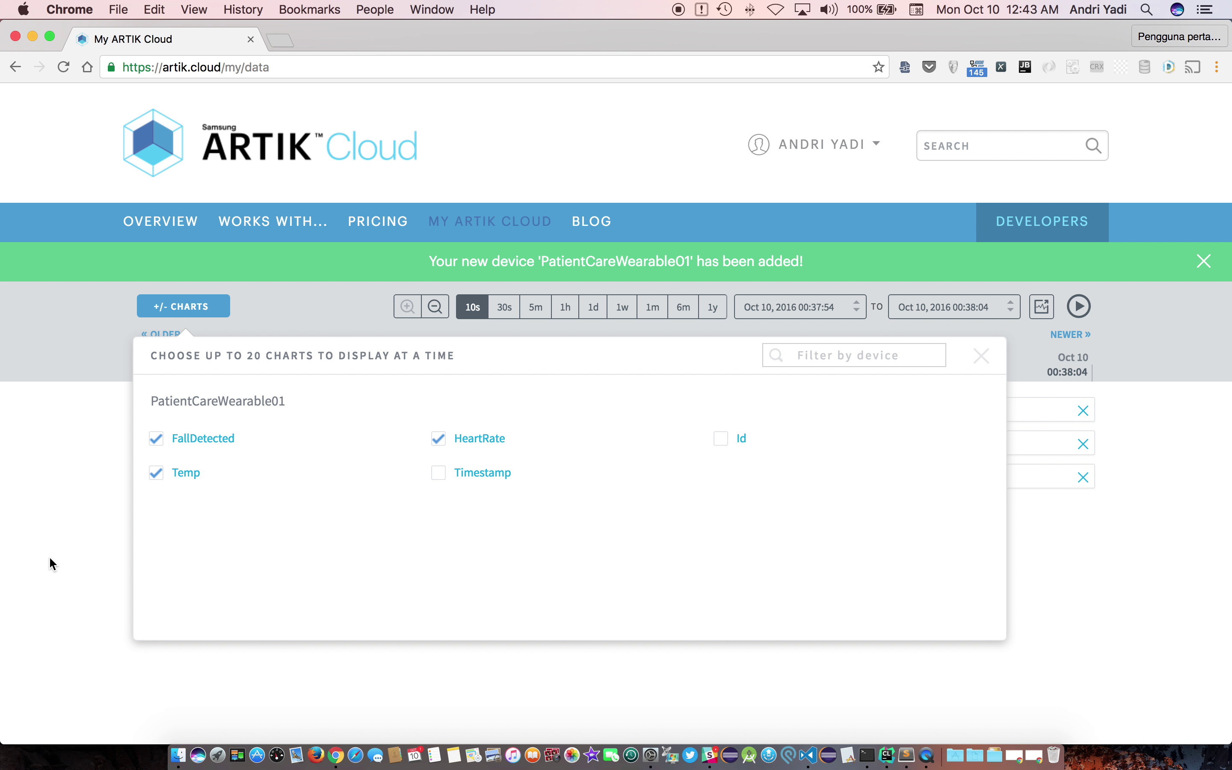
{"action": "left_click", "coordinate": [50, 559]}
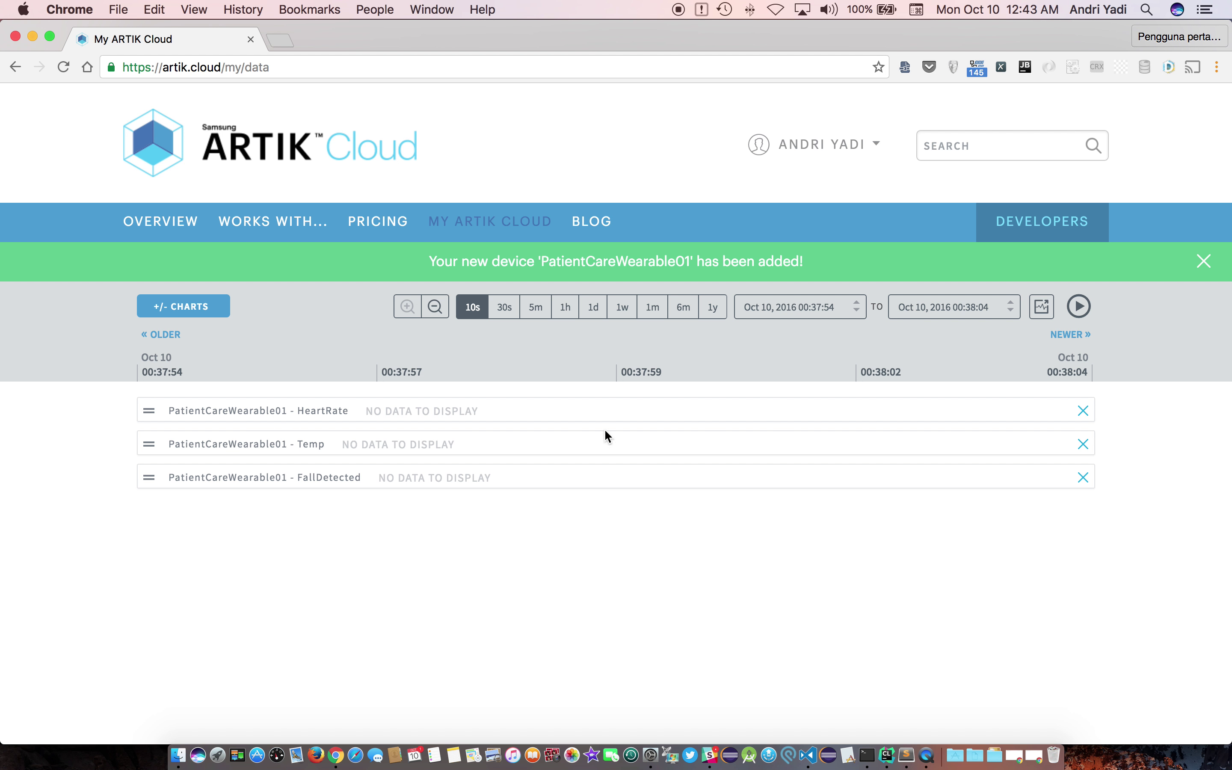
Start live updating of the charts and look through the HeartRate, Temp and FallDetected charts.
{"action": "left_click", "coordinate": [1083, 311]}
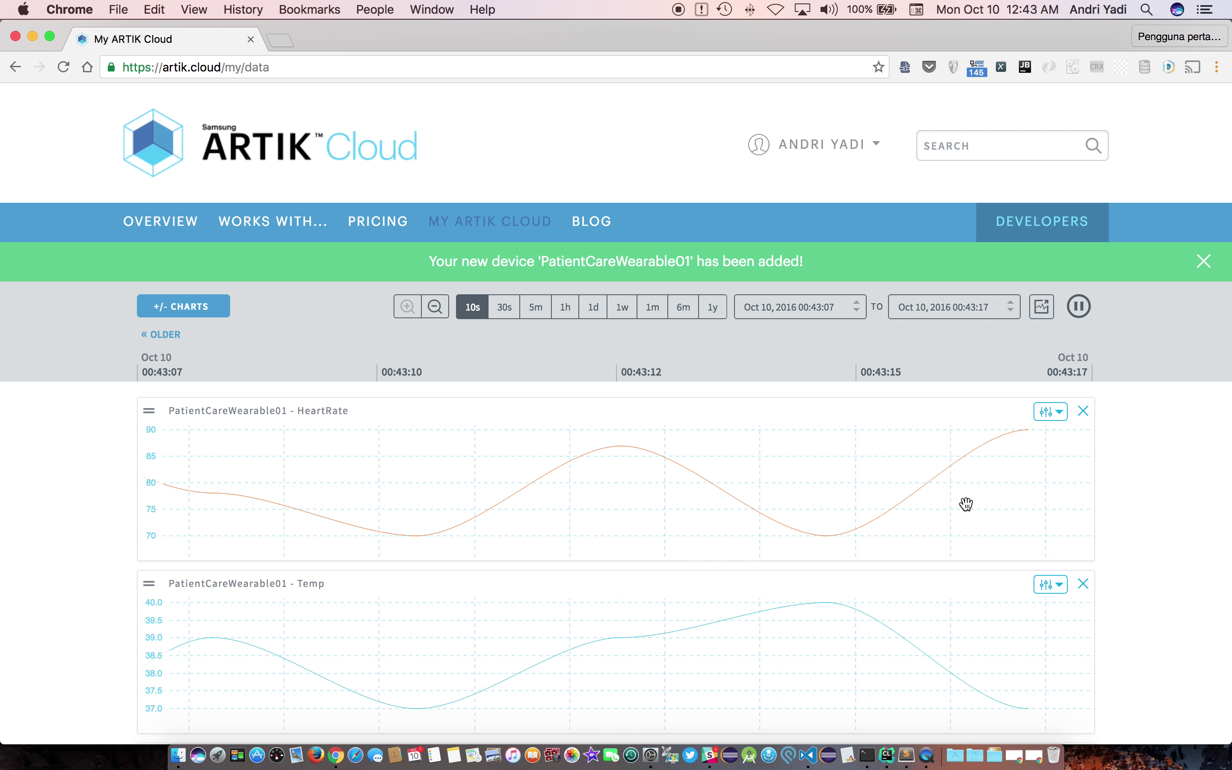
{"action": "scroll", "coordinate": [966, 504], "scroll_direction": "down", "scroll_amount": 3}
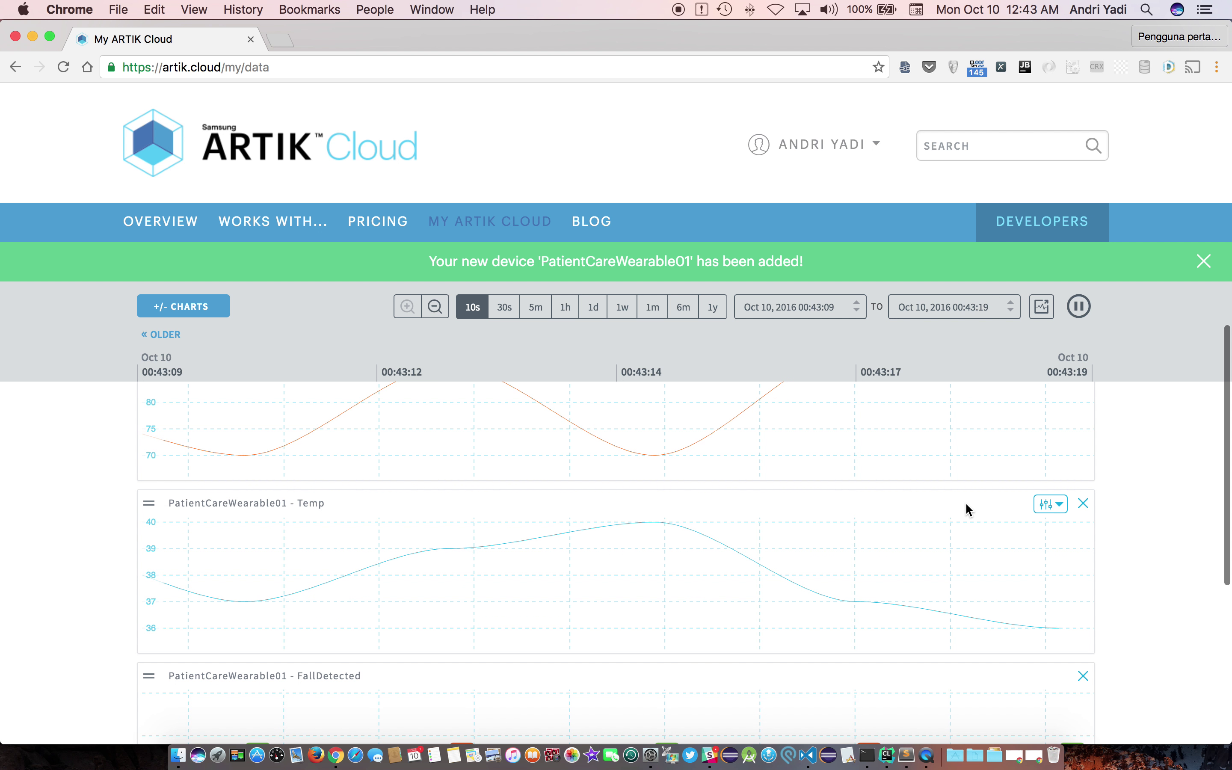
{"action": "scroll", "coordinate": [967, 505], "scroll_direction": "up", "scroll_amount": 3}
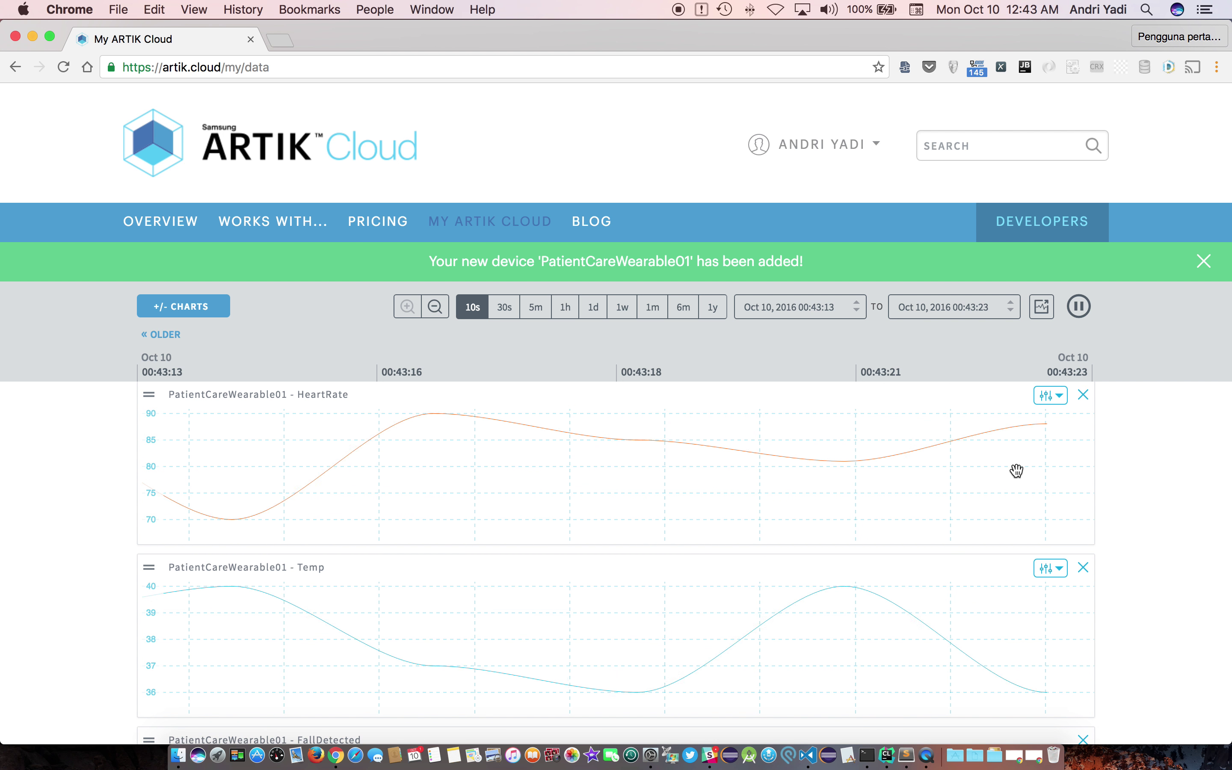
Check the messages sent by the simulator in Terminal against the live charts in Chrome.
{"action": "key", "text": "super+Tab"}
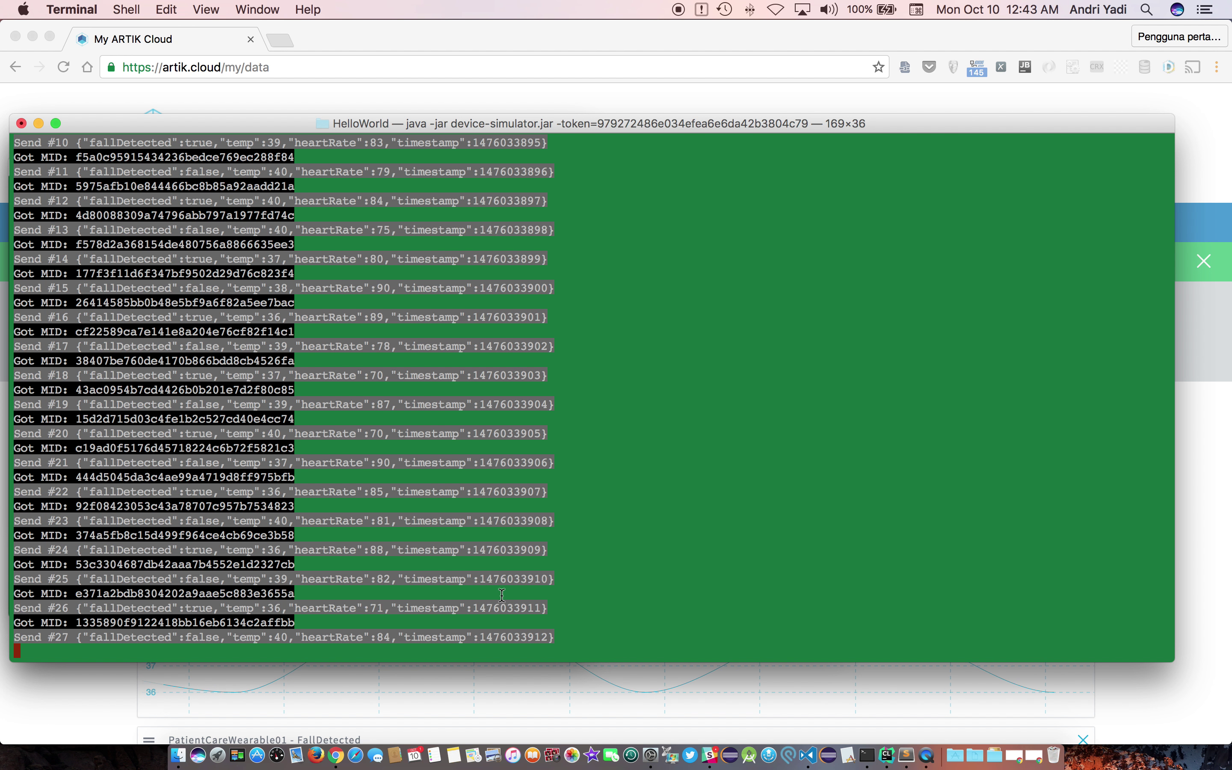
{"action": "key", "text": "super+Tab"}
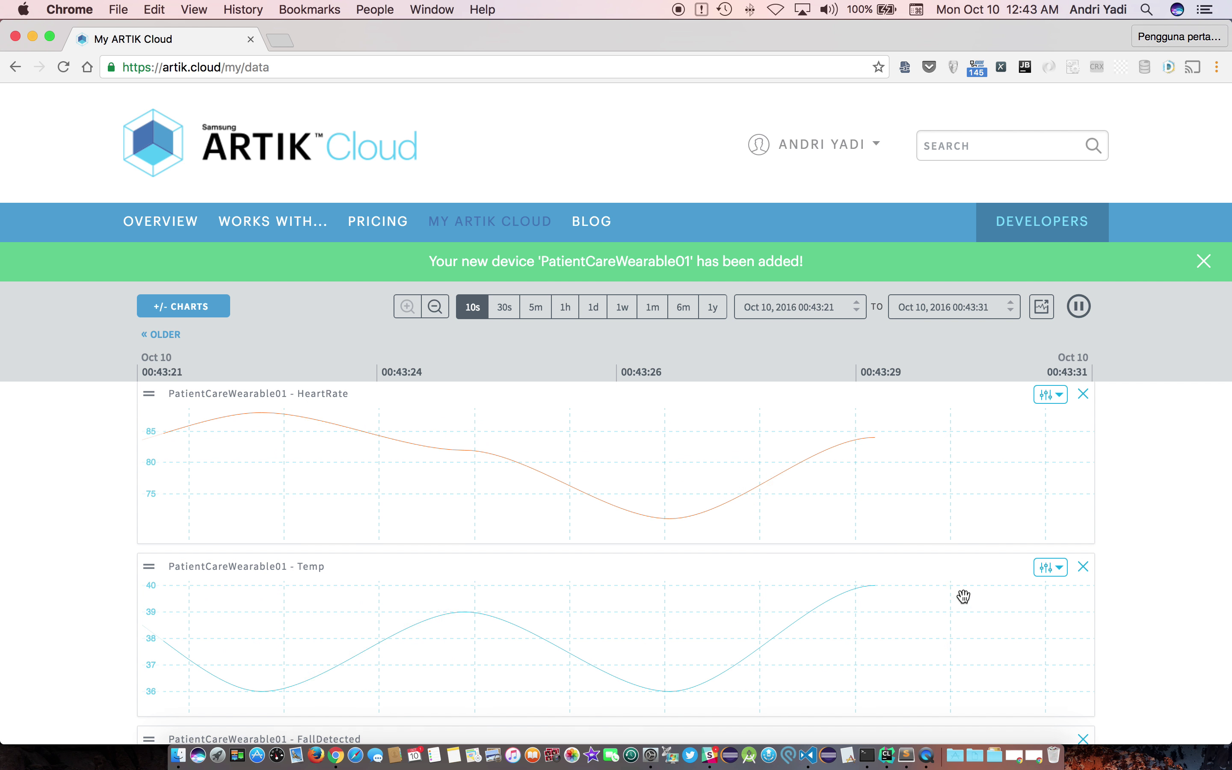
{"action": "scroll", "coordinate": [963, 596], "scroll_direction": "down", "scroll_amount": 2}
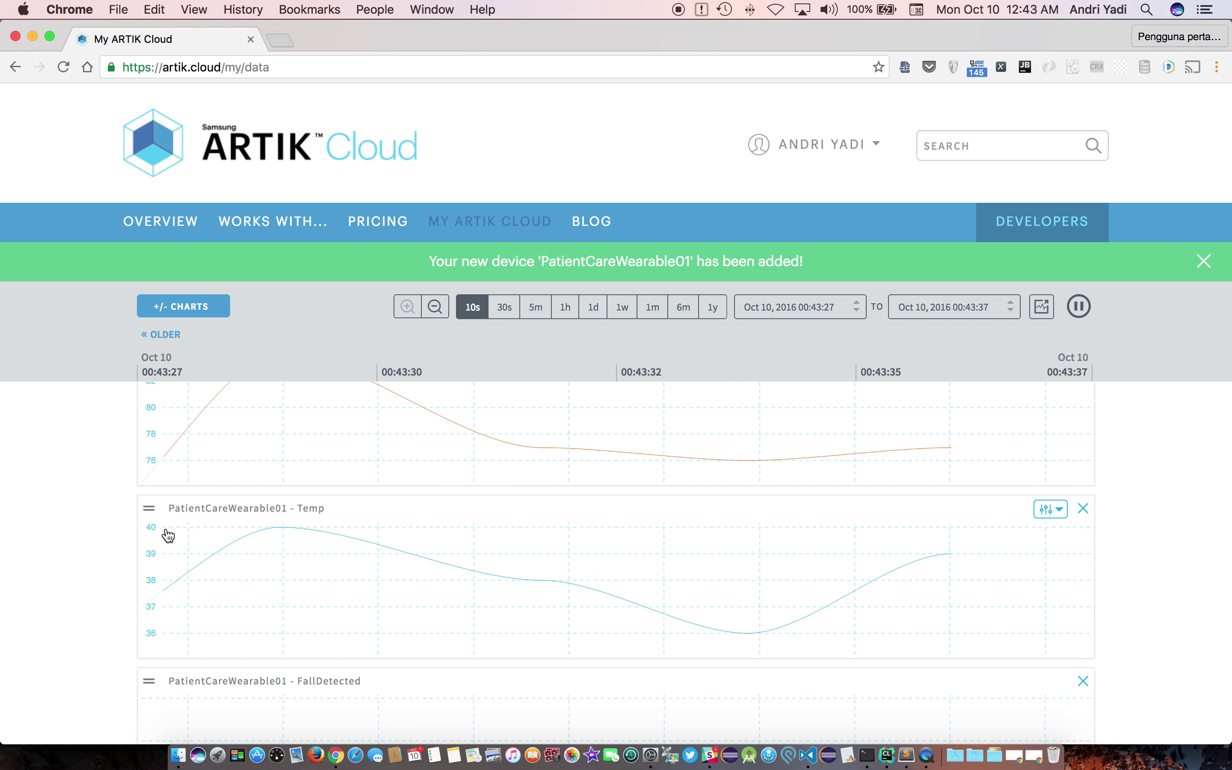
Compare the temp and heartRate ranges in Visual Studio Code's scenario config with the live charts in Chrome.
{"action": "key", "text": "super+Tab"}
{"action": "key", "text": "super+Tab"}
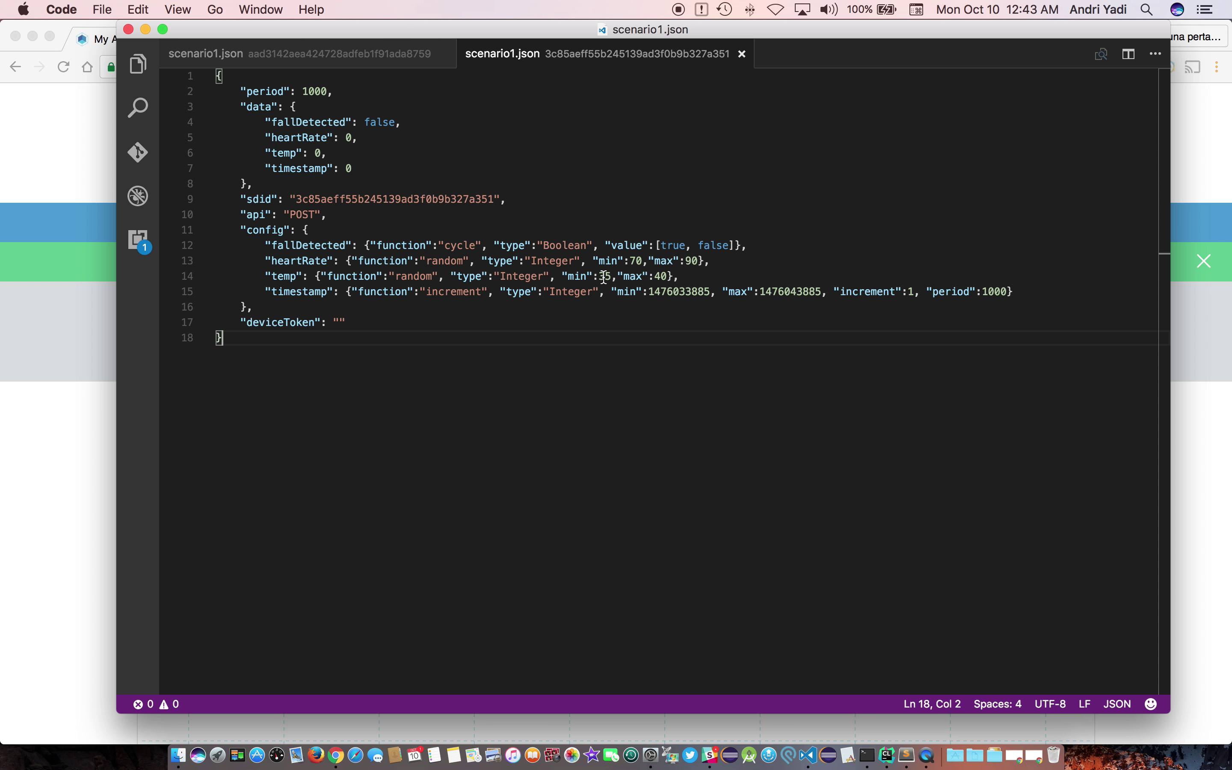
{"action": "double_click", "coordinate": [605, 276]}
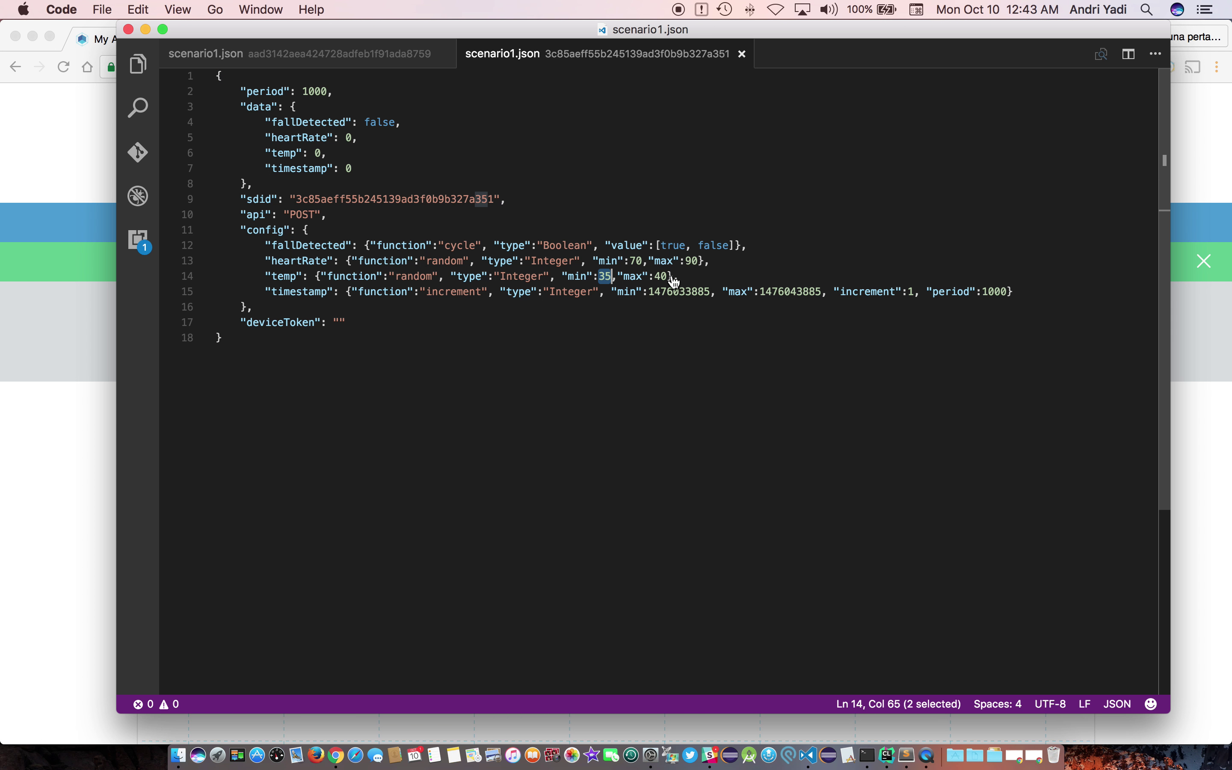
{"action": "key", "text": "super+Tab"}
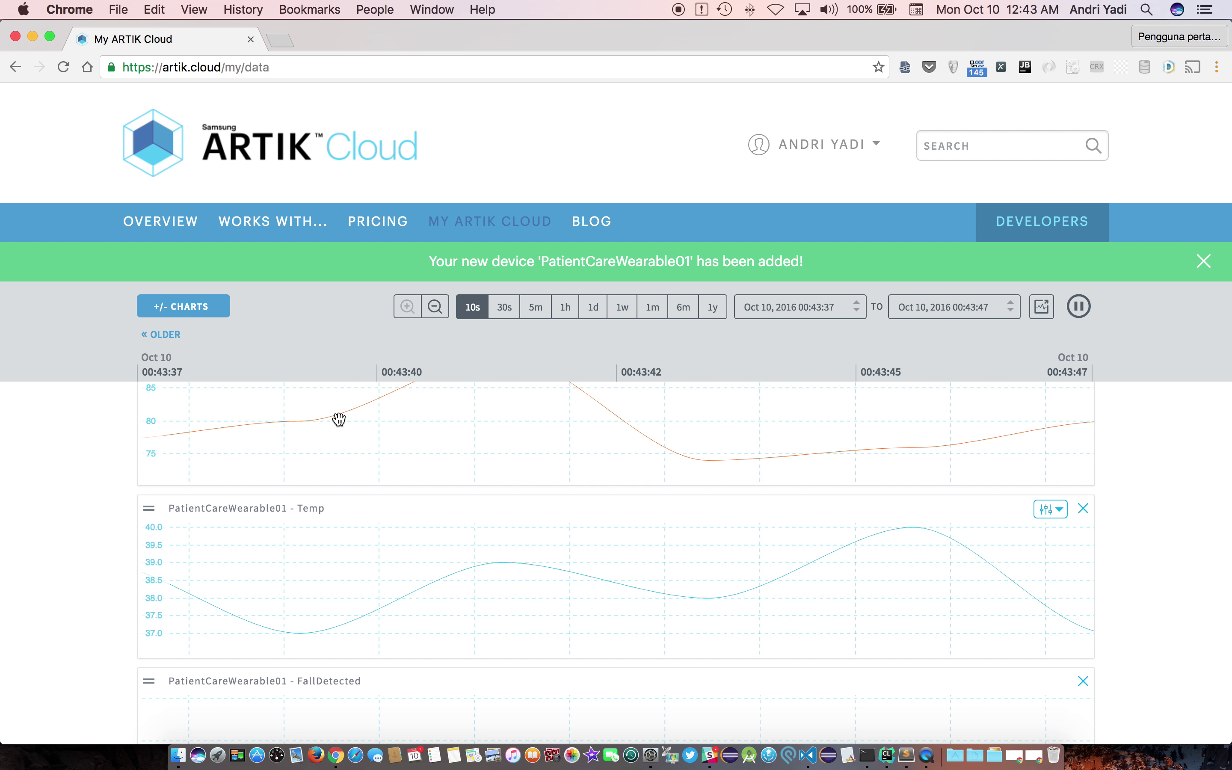
{"action": "scroll", "coordinate": [338, 419], "scroll_direction": "up", "scroll_amount": 3}
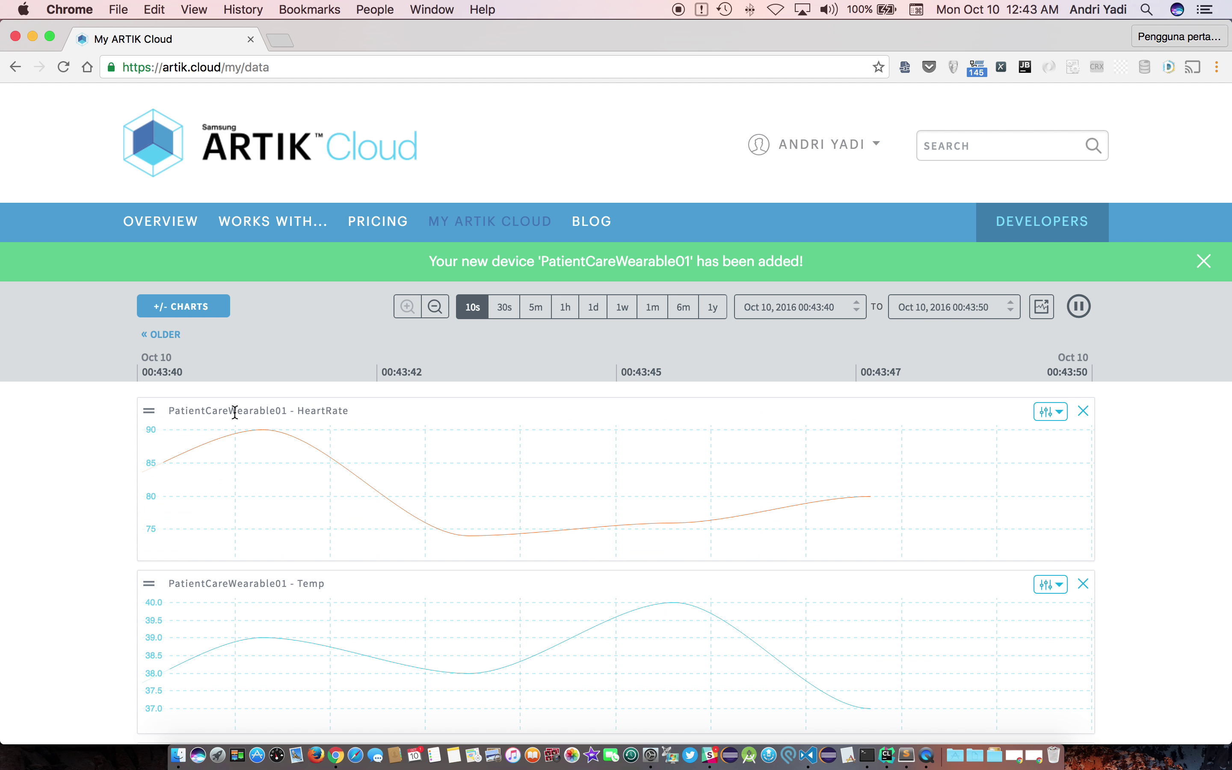
{"action": "key", "text": "super+Tab"}
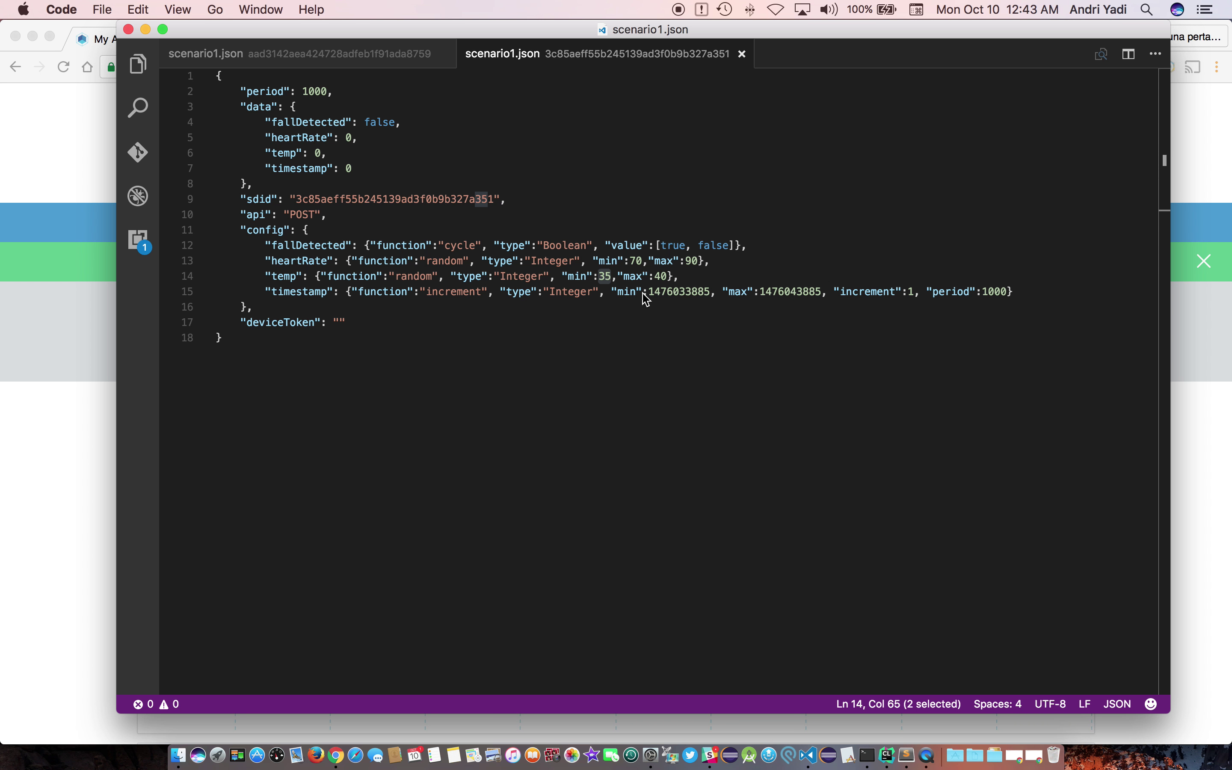
{"action": "key", "text": "super+Tab"}
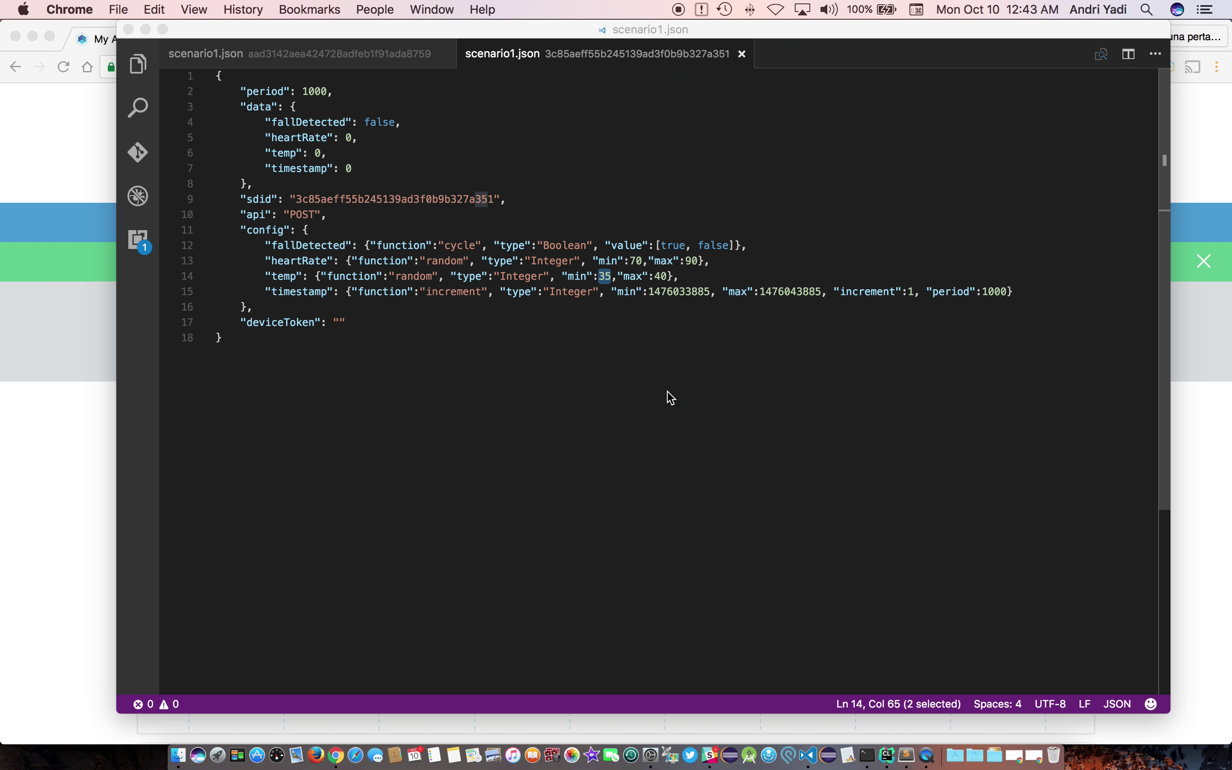
{"action": "scroll", "coordinate": [656, 420], "scroll_direction": "down", "scroll_amount": 6}
{"action": "scroll", "coordinate": [657, 420], "scroll_direction": "up", "scroll_amount": 4}
{"action": "scroll", "coordinate": [657, 421], "scroll_direction": "up", "scroll_amount": 3}
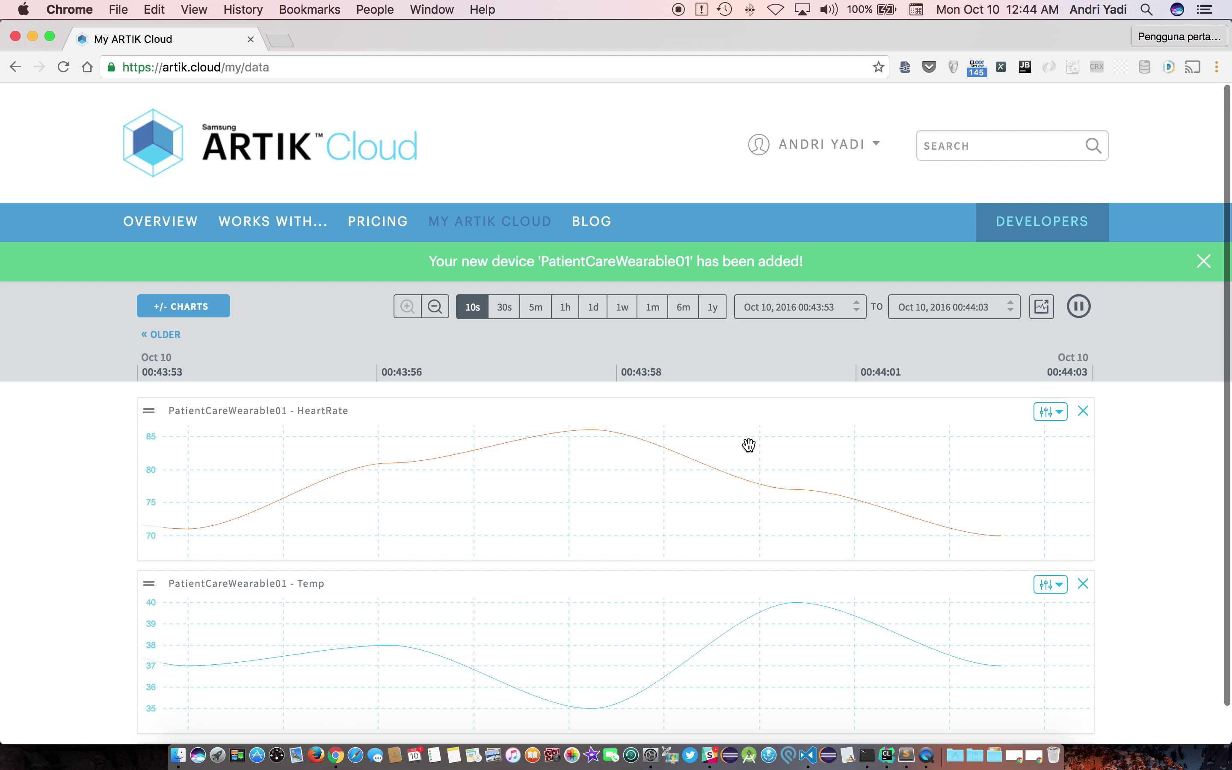
Switch to Terminal and end the running simulation with the stop command.
{"action": "key", "text": "super+Tab"}
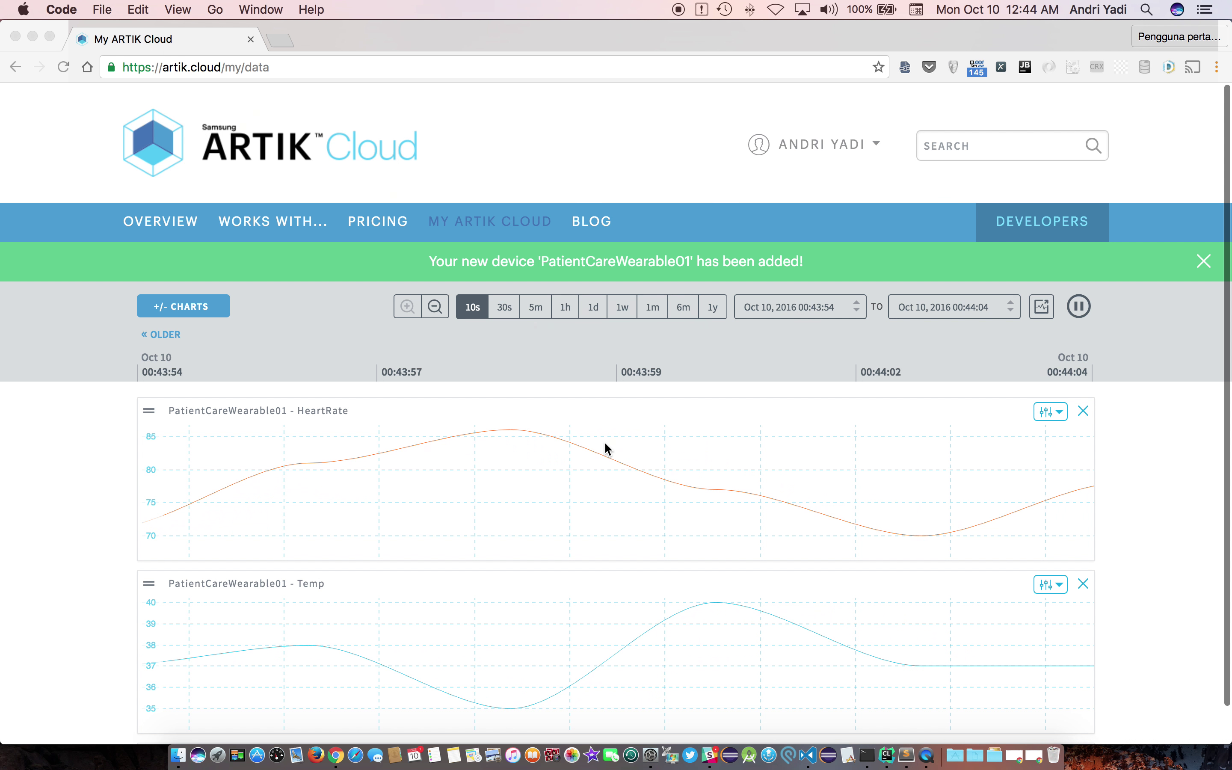
{"action": "key", "text": "super+Tab"}
{"action": "key", "text": "Tab"}
{"action": "key", "text": "Tab"}
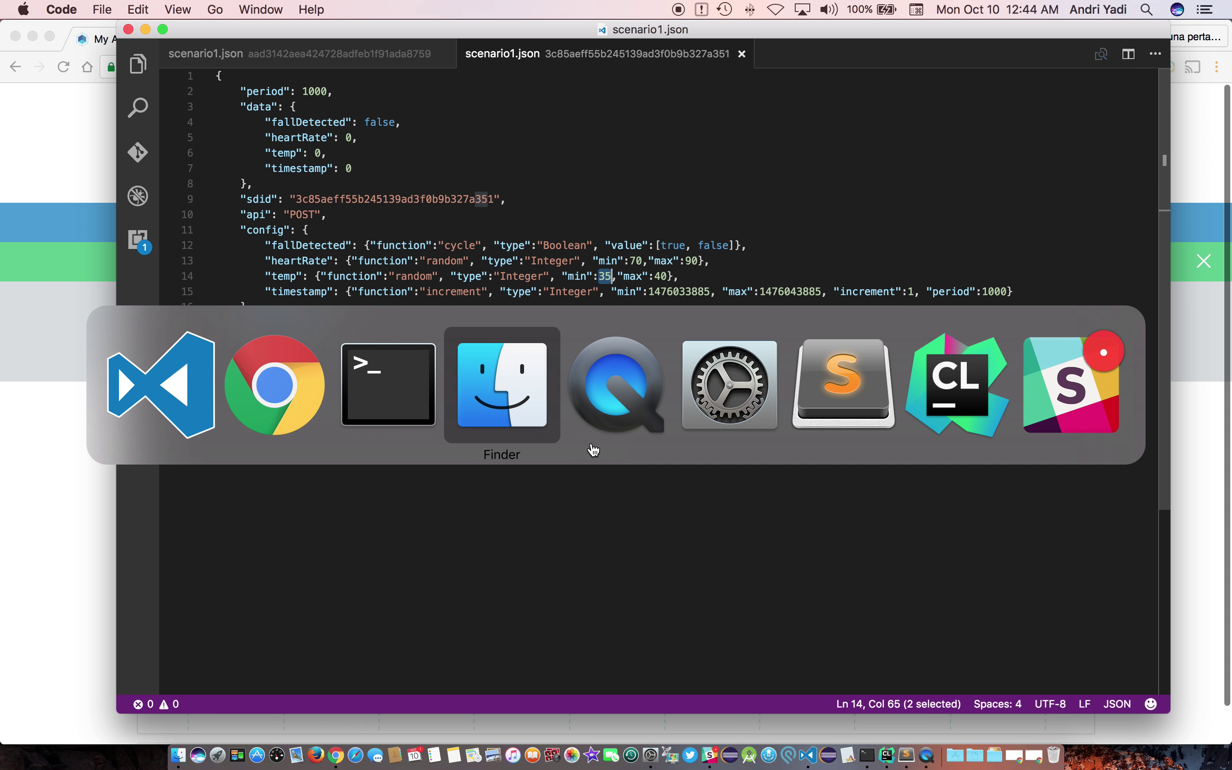
{"action": "left_click", "coordinate": [397, 403]}
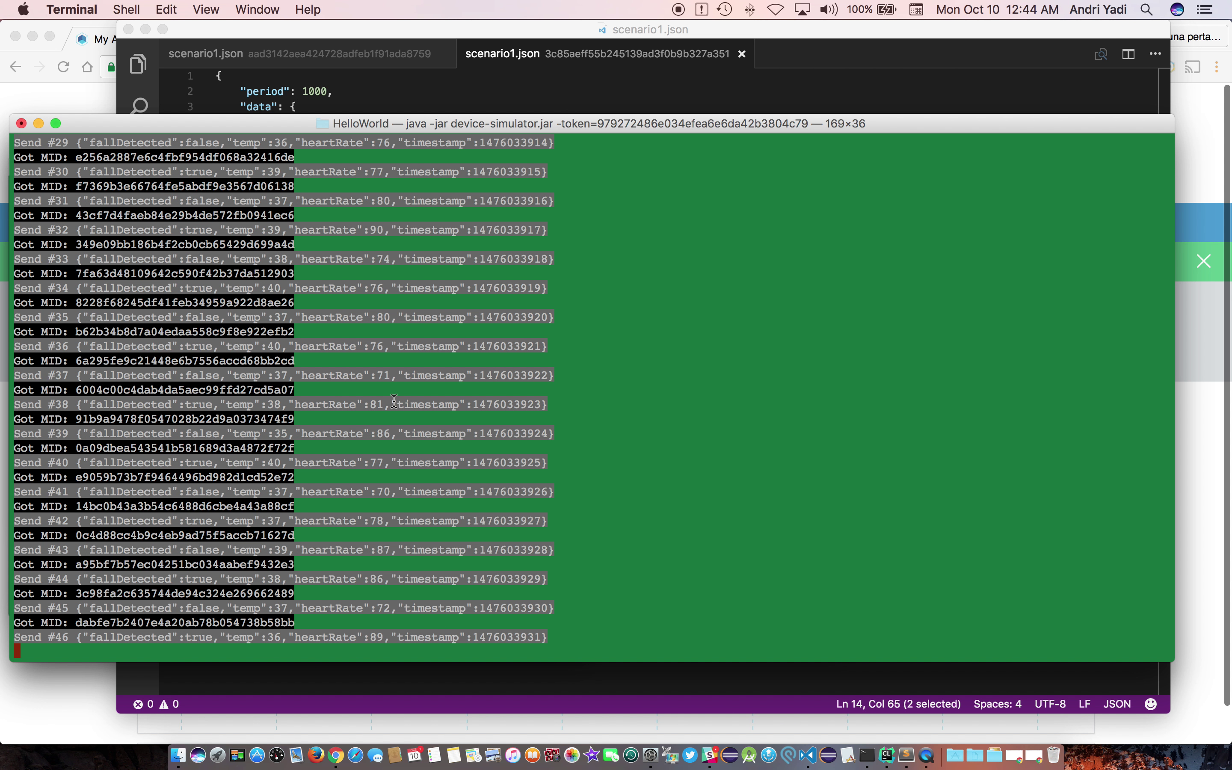
{"action": "type", "text": "stop"}
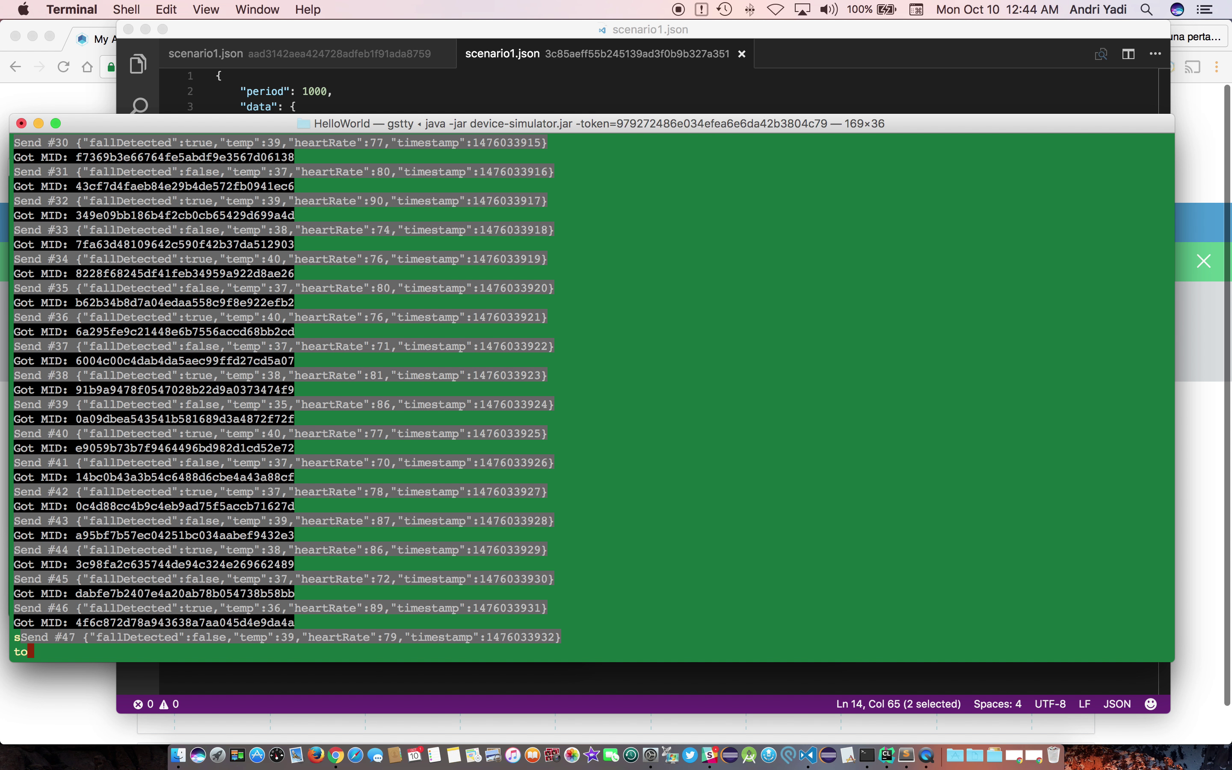
{"action": "key", "text": "Return"}
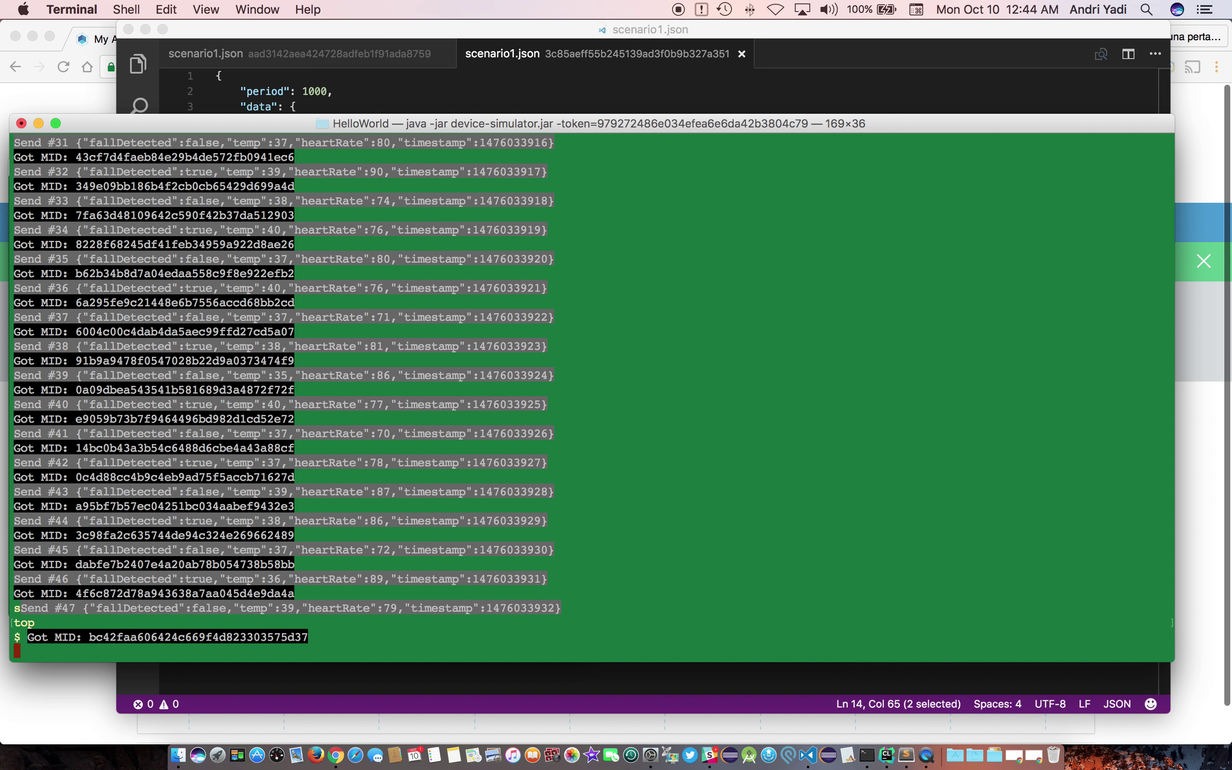